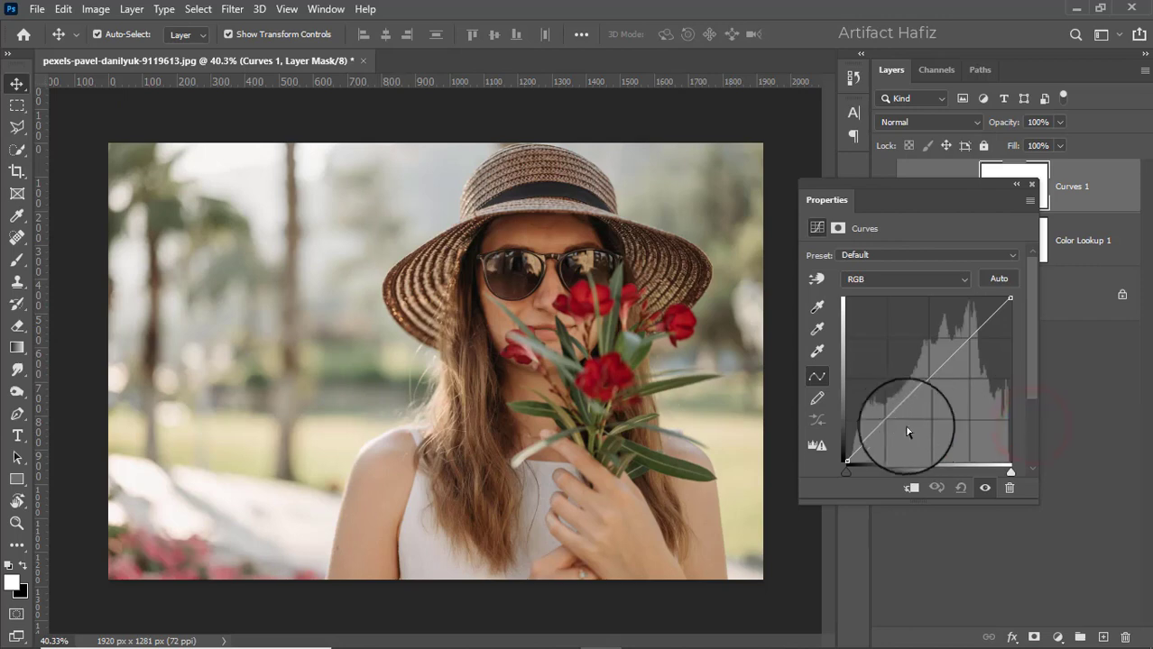
- Shape the Curves adjustment into a gentle contrast curve: slightly lower the shadows, raise the highlights and lift the black point a little
{"action": "left_click_drag", "start_coordinate": [886, 420], "coordinate": [890, 422]}
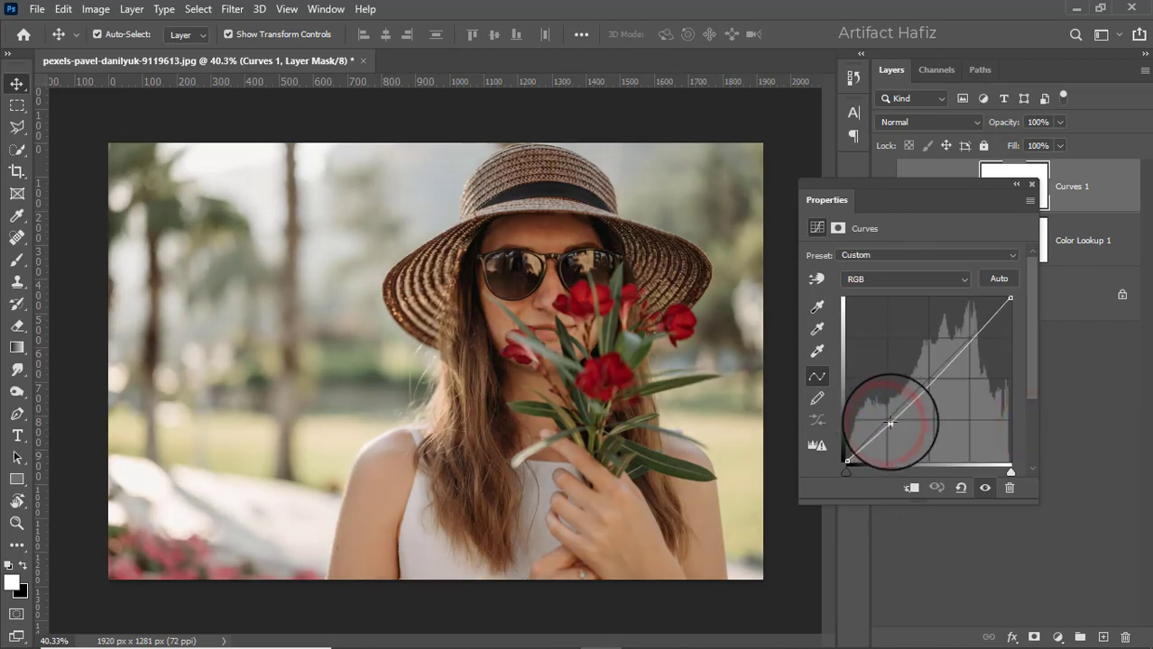
{"action": "left_click", "coordinate": [963, 332]}
{"action": "left_click_drag", "start_coordinate": [963, 332], "coordinate": [966, 336]}
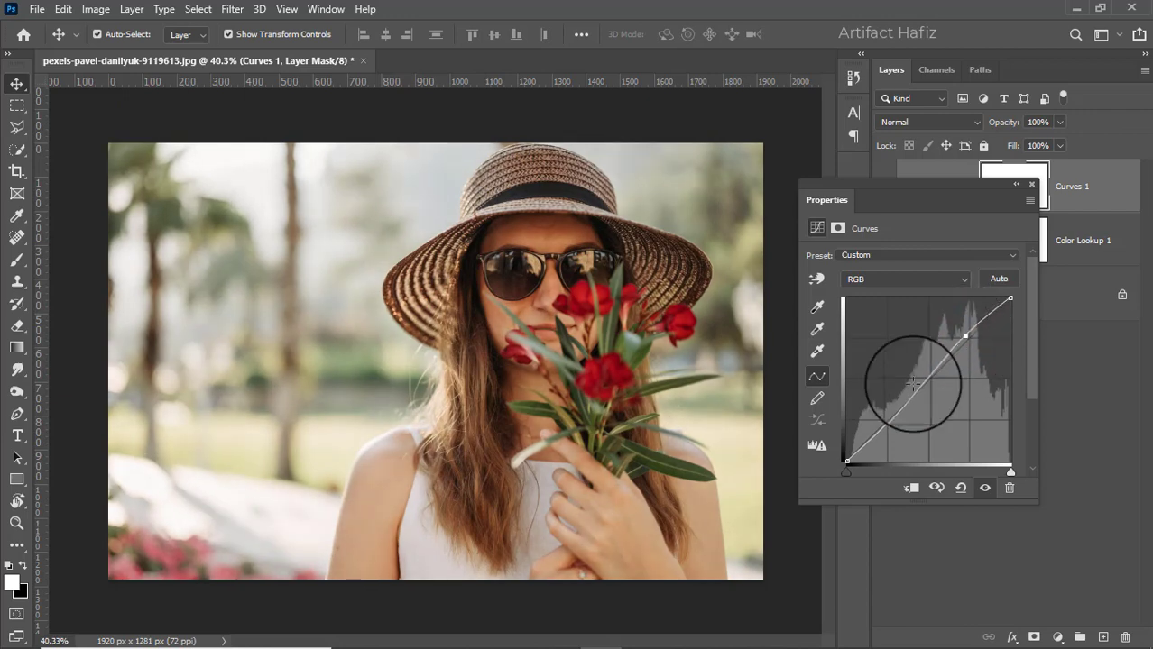
{"action": "left_click", "coordinate": [846, 462]}
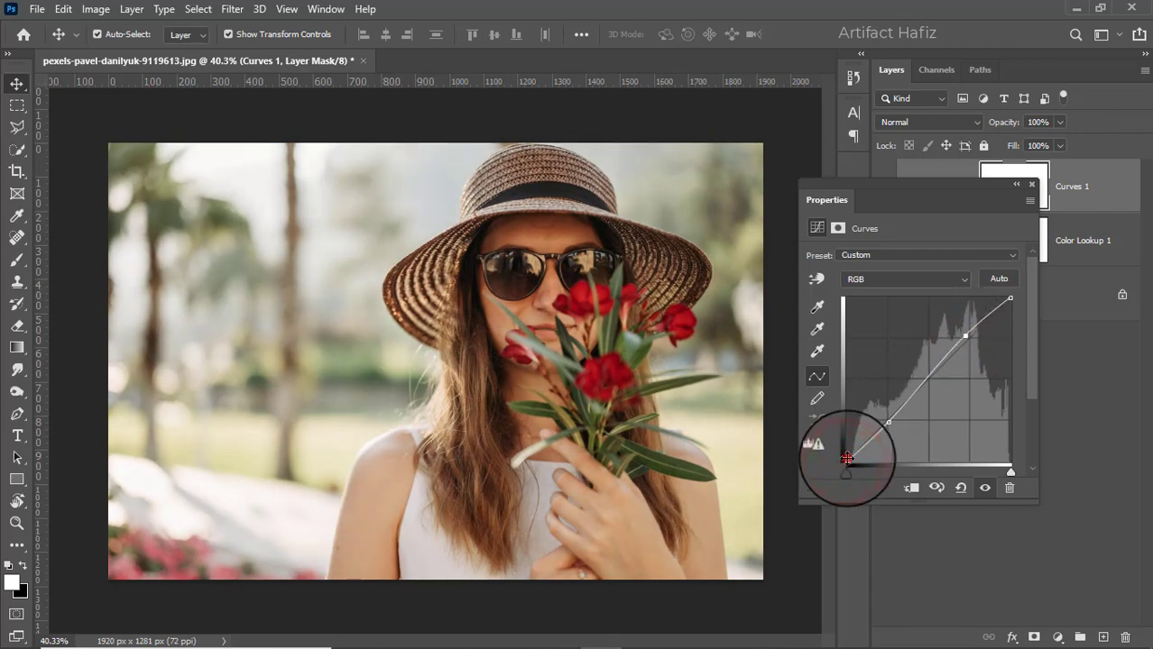
{"action": "left_click_drag", "start_coordinate": [846, 459], "coordinate": [848, 456]}
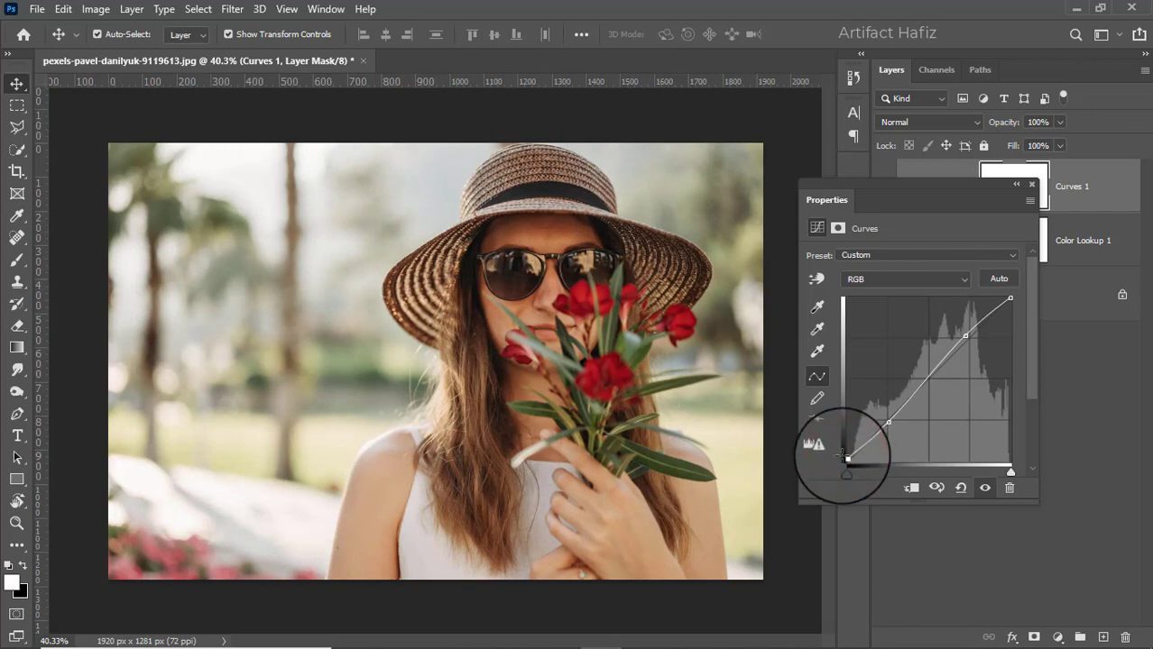
{"action": "left_click", "coordinate": [1031, 184]}
- Add a Levels adjustment layer and set its black input level to 6
{"action": "left_click", "coordinate": [1057, 637]}
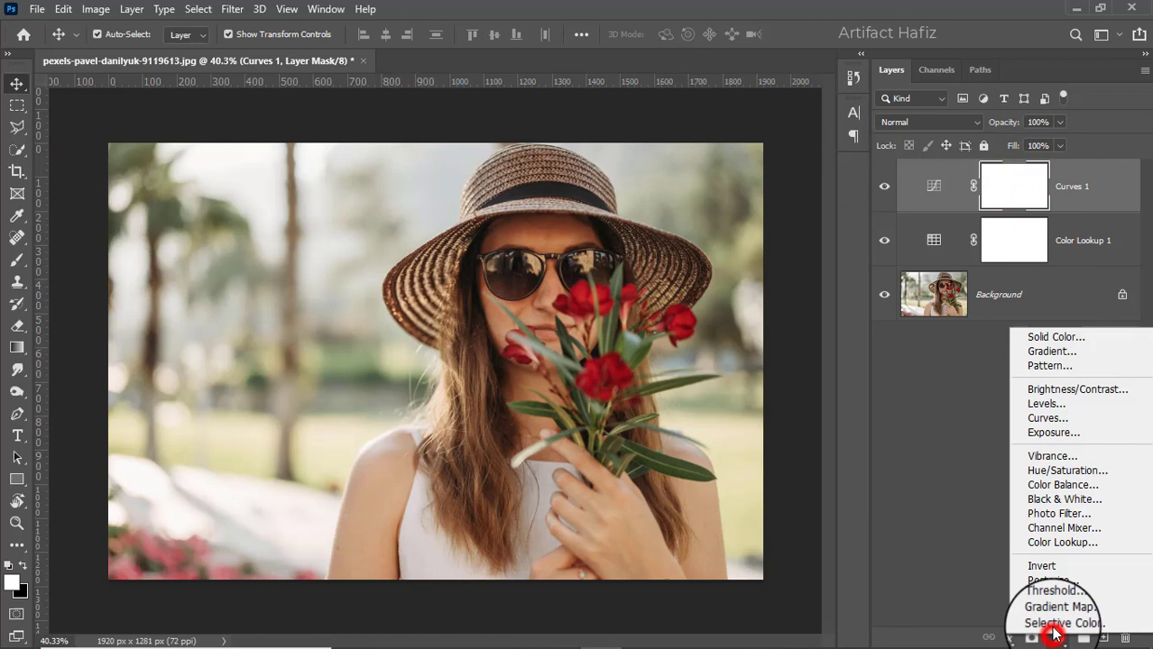
{"action": "left_click", "coordinate": [1049, 408]}
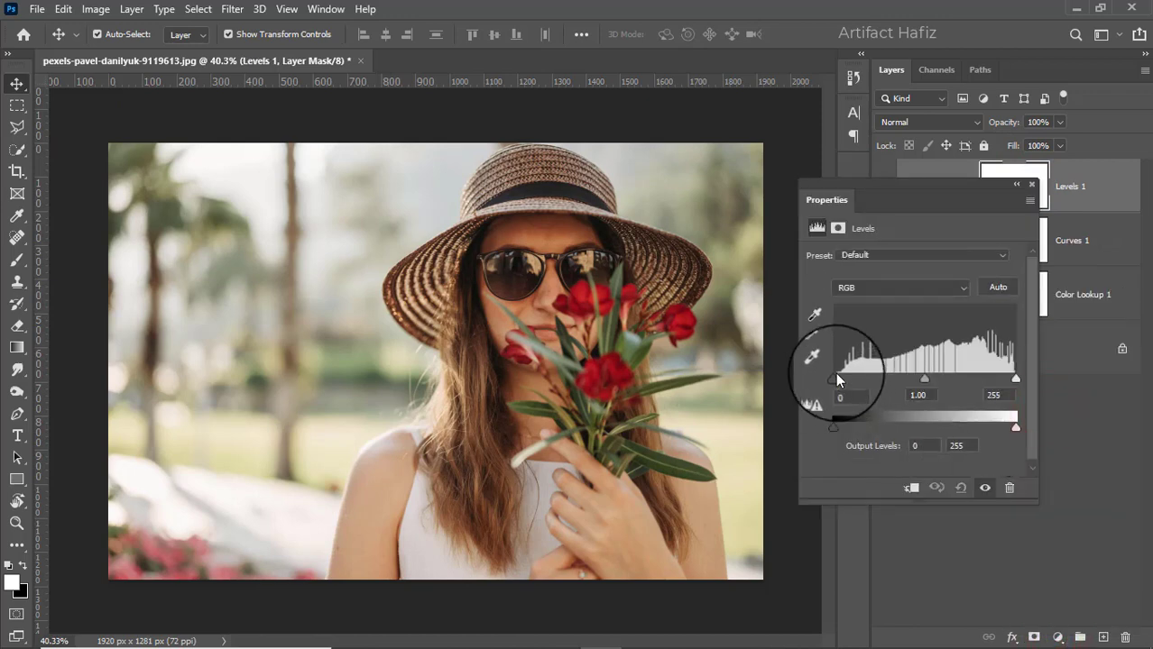
{"action": "left_click_drag", "start_coordinate": [837, 374], "coordinate": [841, 375]}
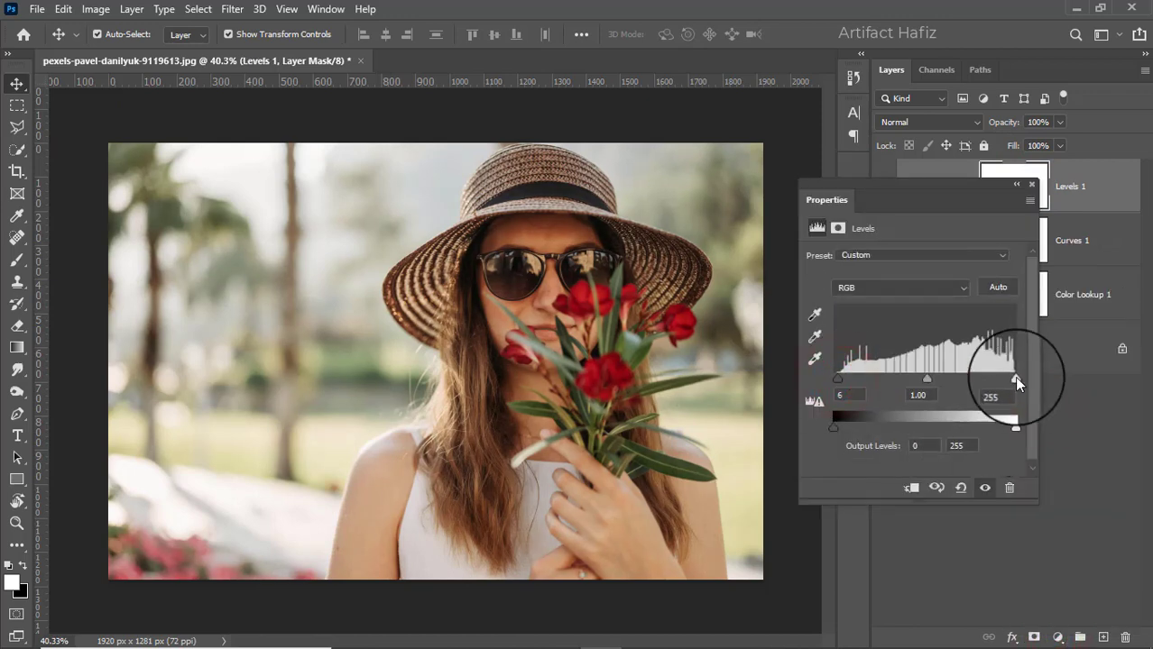
{"action": "left_click", "coordinate": [1031, 182]}
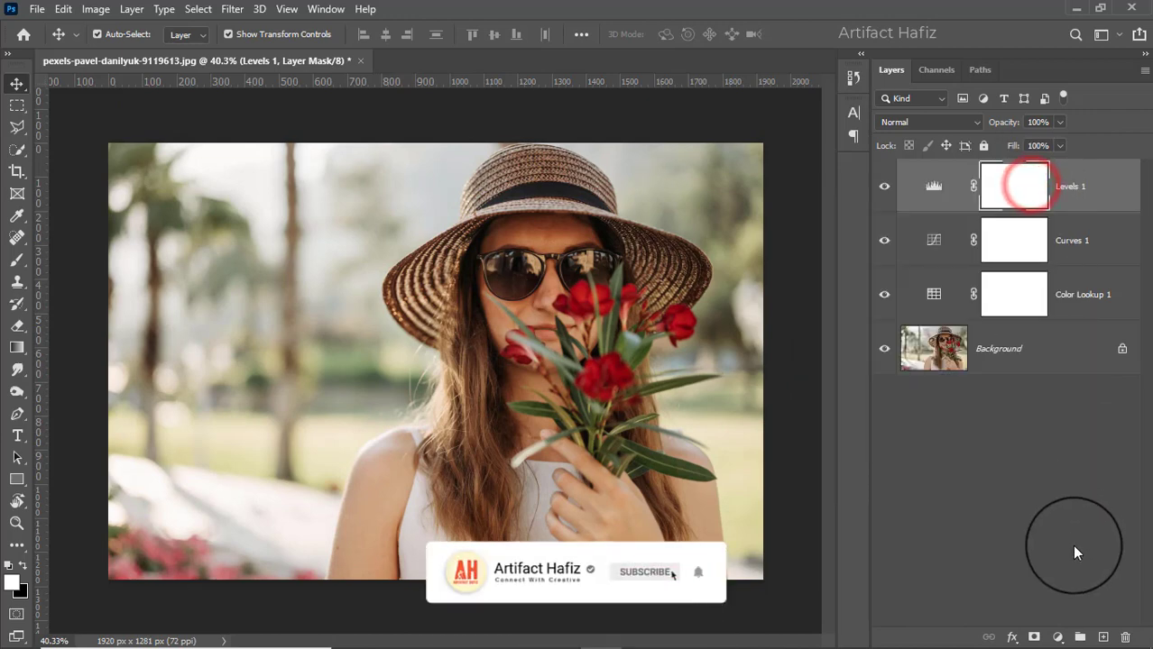
- Add a Photo Filter adjustment layer using Warming Filter (85) at 25% density
{"action": "left_click", "coordinate": [1057, 637]}
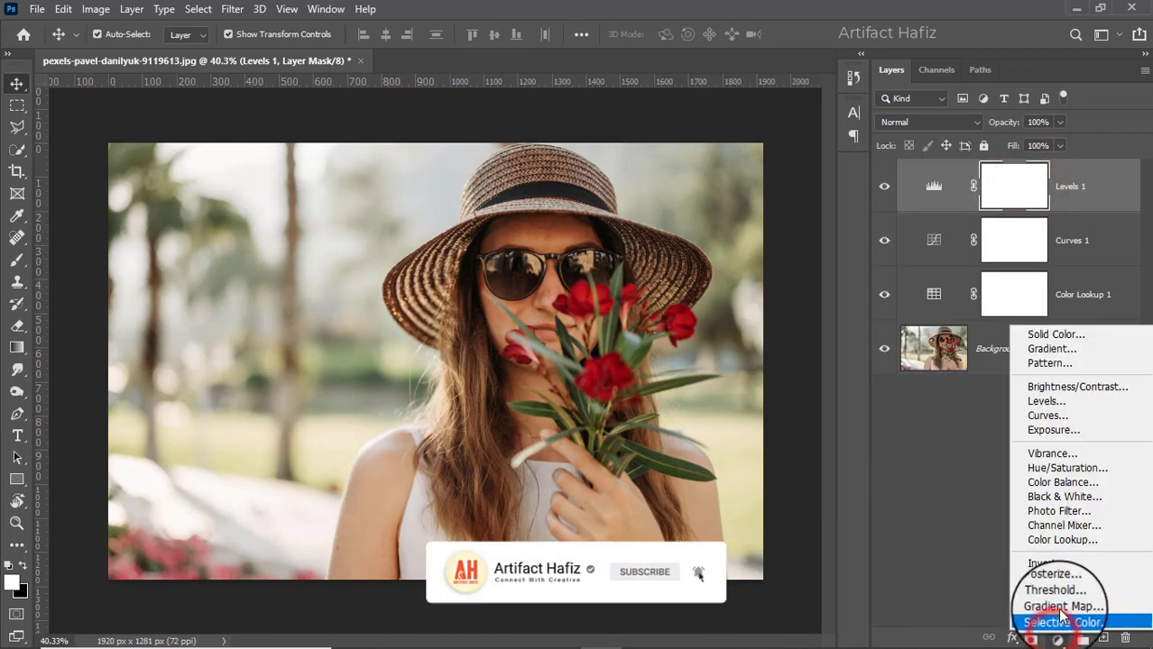
{"action": "left_click", "coordinate": [1061, 511]}
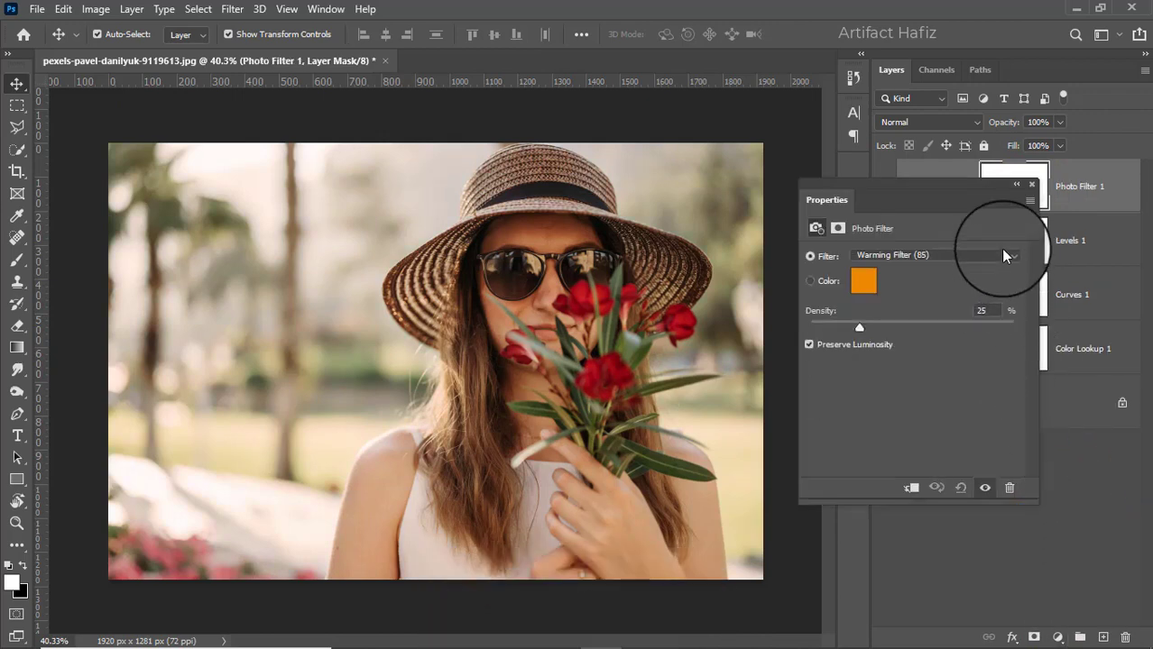
{"action": "left_click", "coordinate": [1031, 187]}
- Add a Brightness/Contrast adjustment layer with brightness set to 9
{"action": "left_click", "coordinate": [1057, 638]}
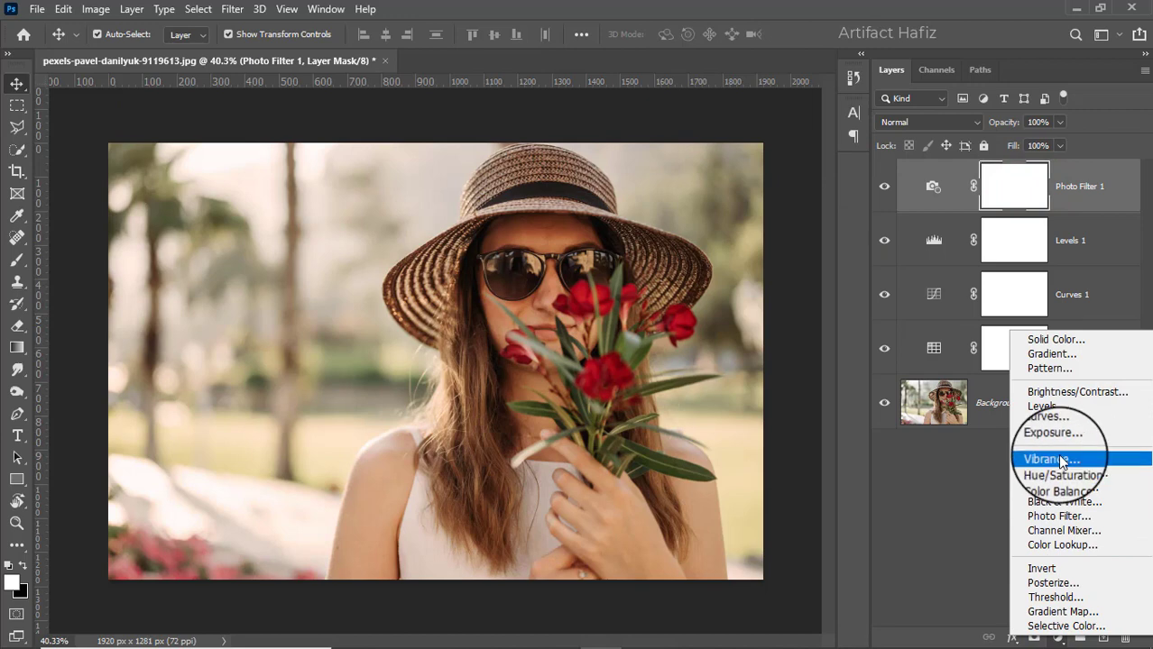
{"action": "left_click", "coordinate": [1060, 395]}
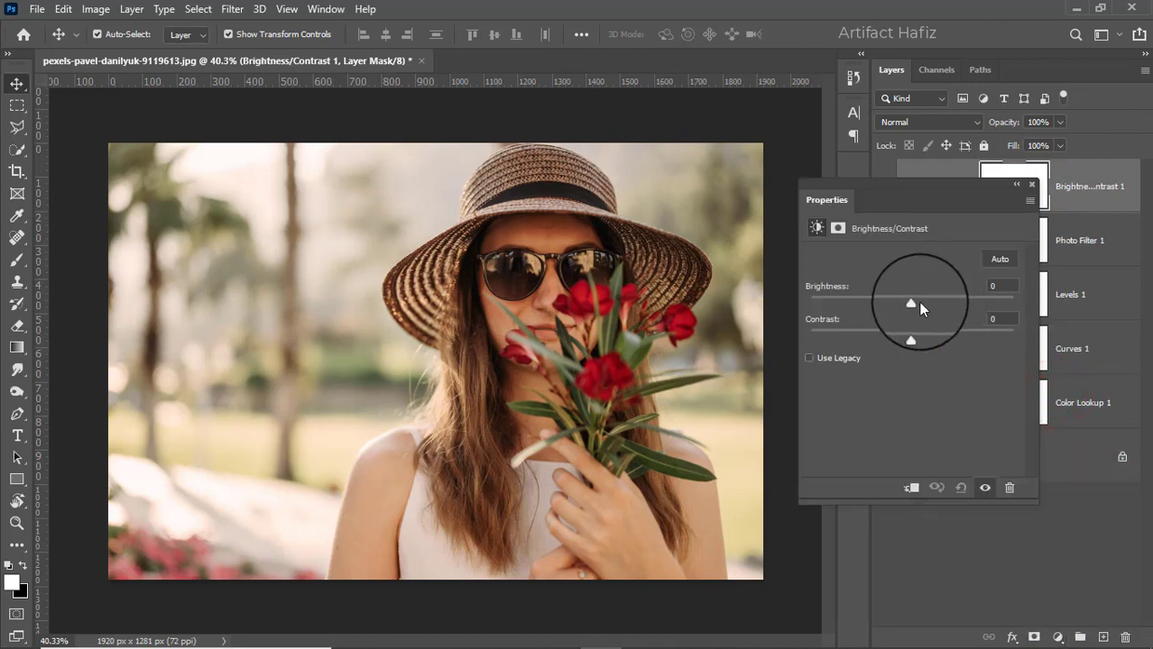
{"action": "left_click_drag", "start_coordinate": [910, 301], "coordinate": [917, 300]}
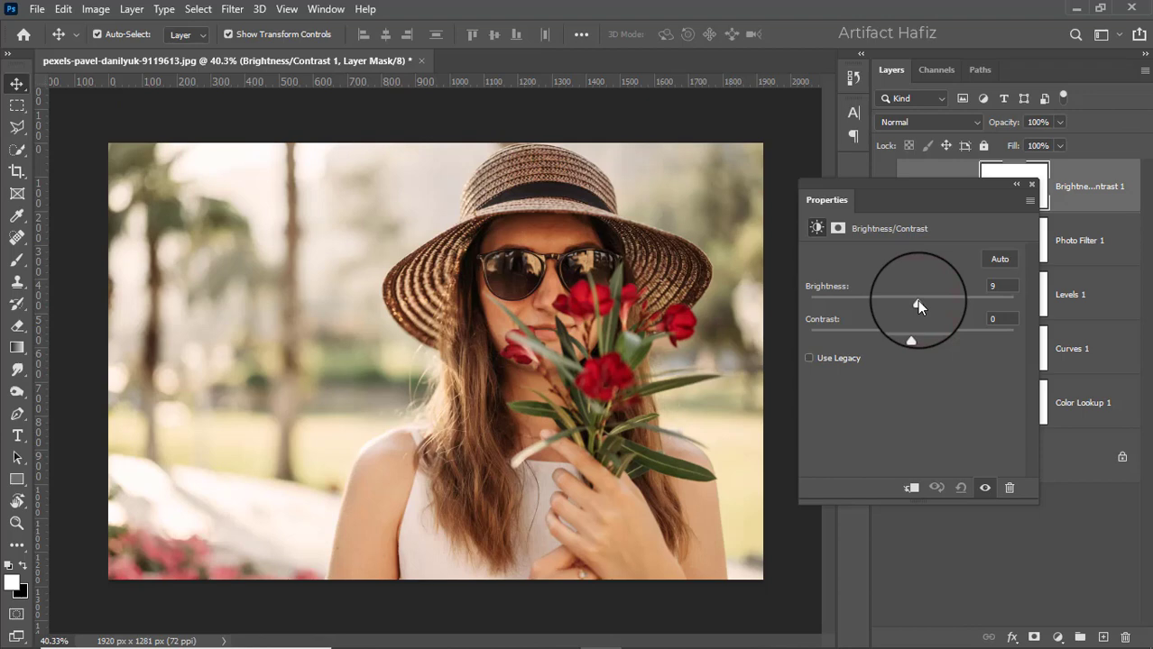
{"action": "left_click", "coordinate": [1027, 185]}
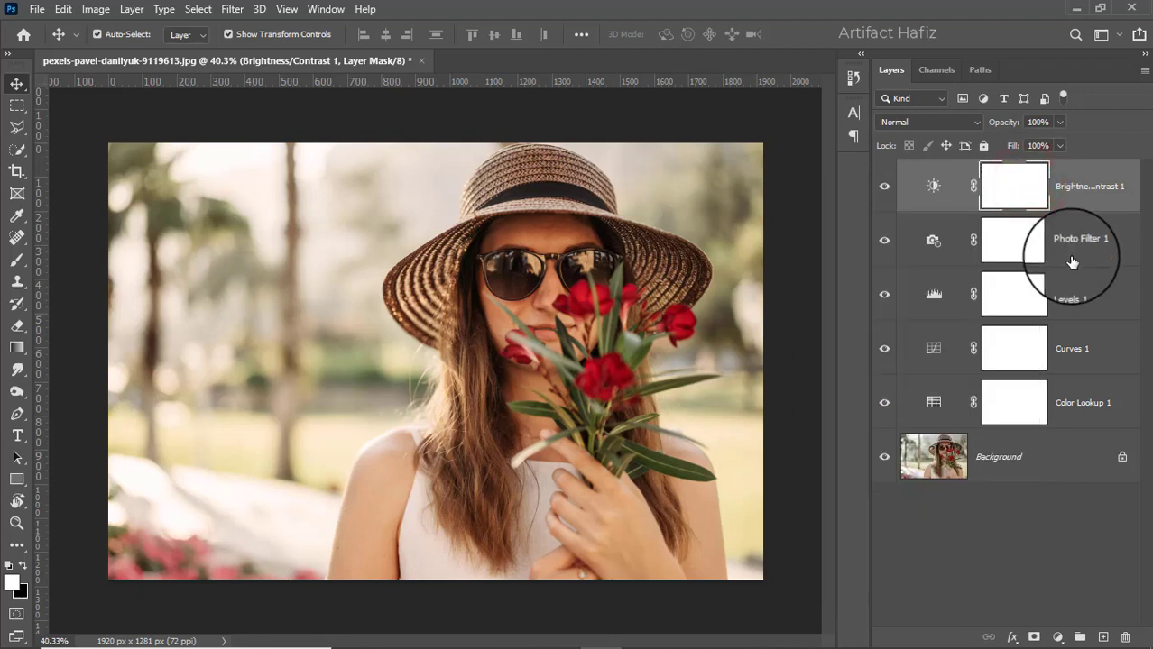
- Stamp all visible layers into a new top layer and convert it for smart filters
{"action": "key", "text": "ctrl+alt+shift+e"}
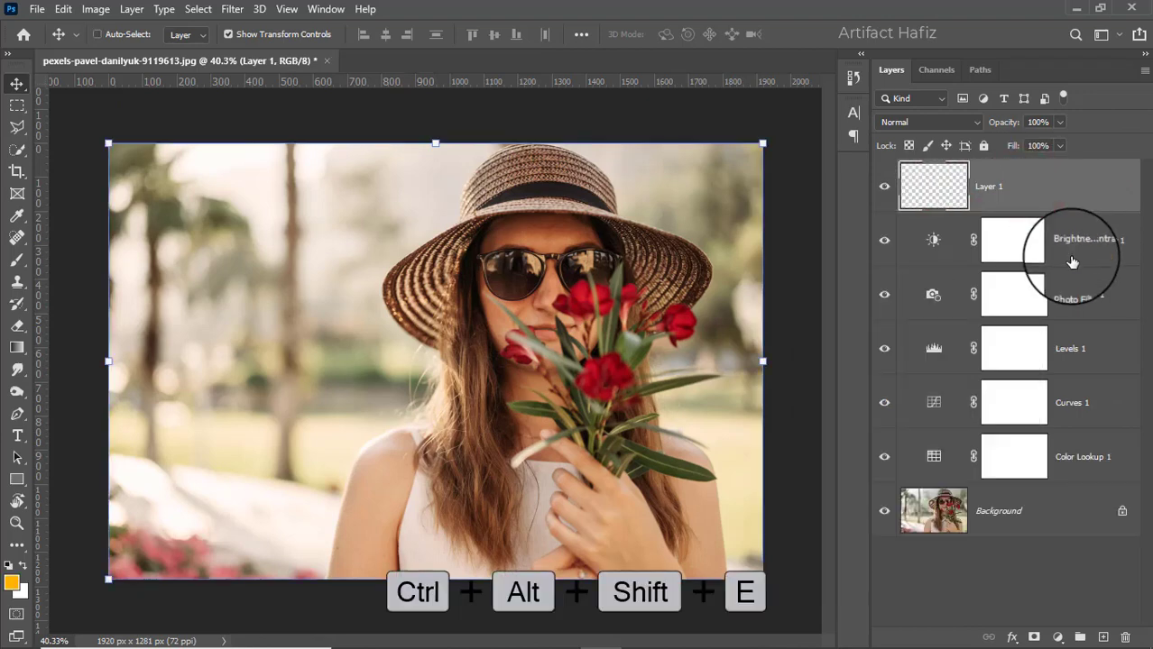
{"action": "left_click", "coordinate": [232, 9]}
{"action": "left_click", "coordinate": [255, 52]}
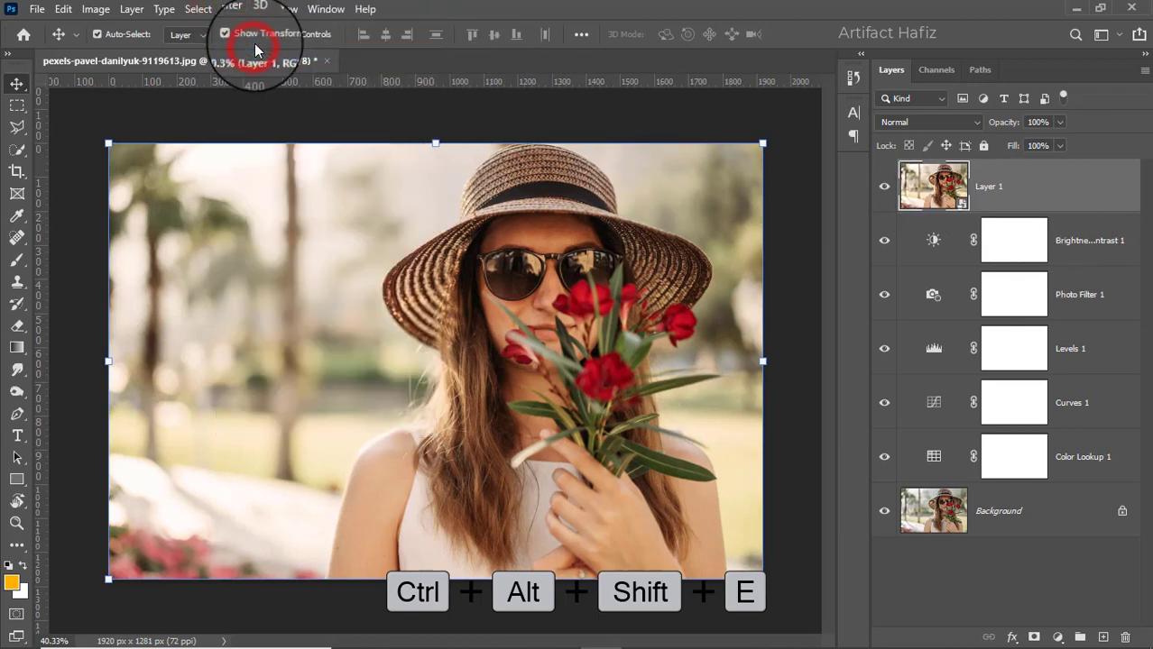
- Apply the Camera Raw Filter to the stamped layer with temperature +3, tint -5, exposure -0.05 and highlights -52
{"action": "left_click", "coordinate": [232, 9]}
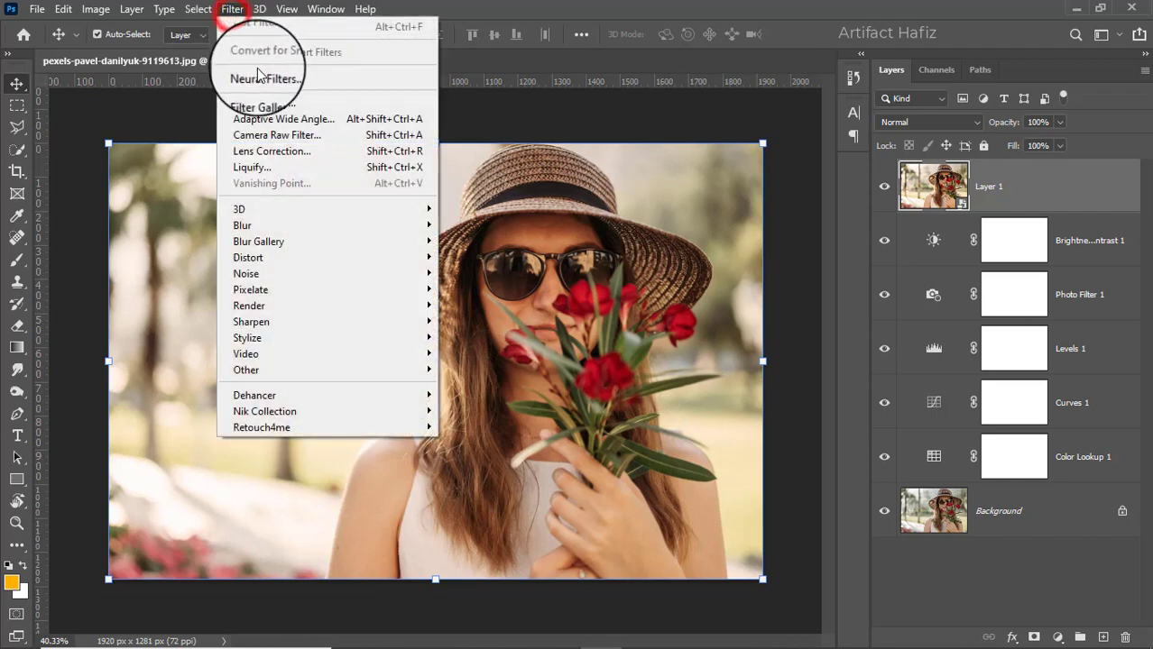
{"action": "left_click", "coordinate": [268, 135]}
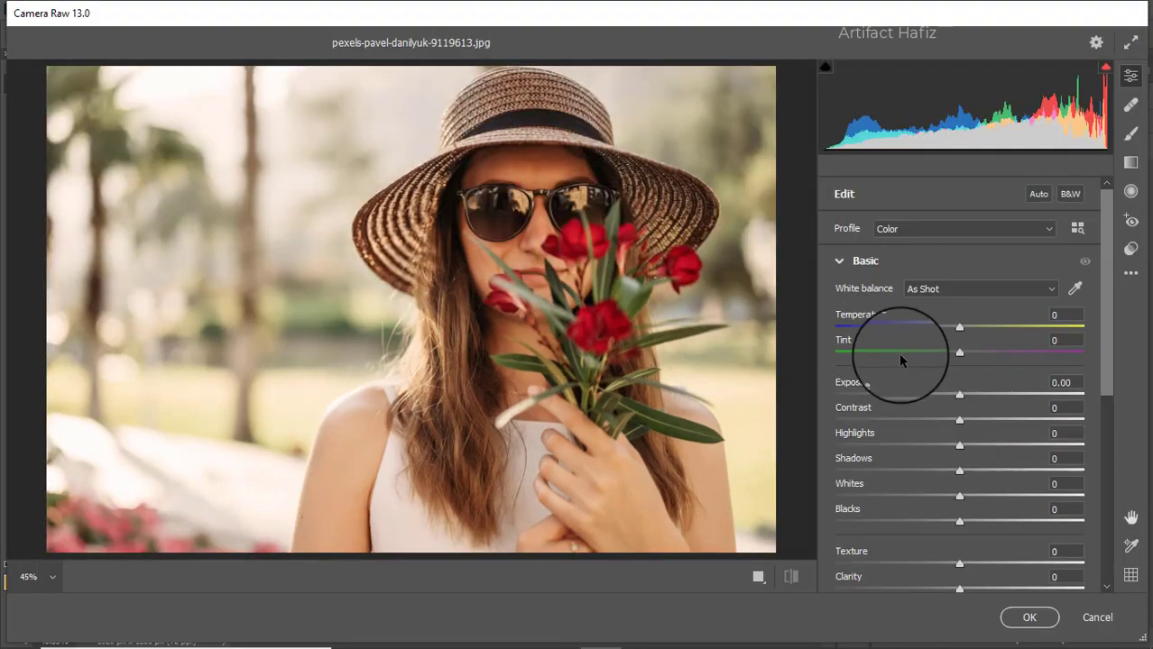
{"action": "left_click_drag", "start_coordinate": [962, 327], "coordinate": [948, 354]}
{"action": "left_click_drag", "start_coordinate": [959, 398], "coordinate": [895, 445]}
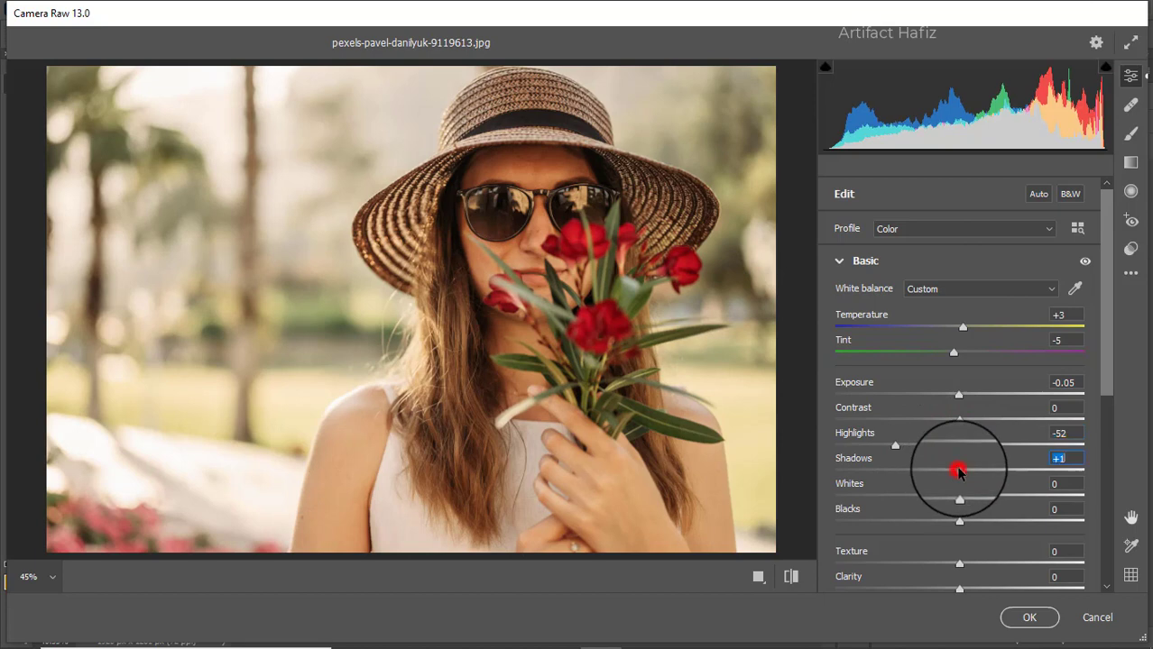
- Set the Camera Raw shadows to +12, whites to +76, contrast to +7 and blacks to +18
{"action": "left_click_drag", "start_coordinate": [958, 471], "coordinate": [1053, 495]}
{"action": "left_click_drag", "start_coordinate": [959, 421], "coordinate": [966, 421]}
{"action": "mouse_move", "coordinate": [959, 523]}
{"action": "left_mouse_down"}
{"action": "mouse_move", "coordinate": [996, 516]}
{"action": "mouse_move", "coordinate": [979, 512]}
{"action": "left_mouse_up"}
- Set texture to +7, clarity to +1, dehaze to +7 and saturation to -20
{"action": "scroll", "coordinate": [970, 466], "scroll_direction": "down", "scroll_amount": 1}
{"action": "scroll", "coordinate": [970, 465], "scroll_direction": "down", "scroll_amount": 3}
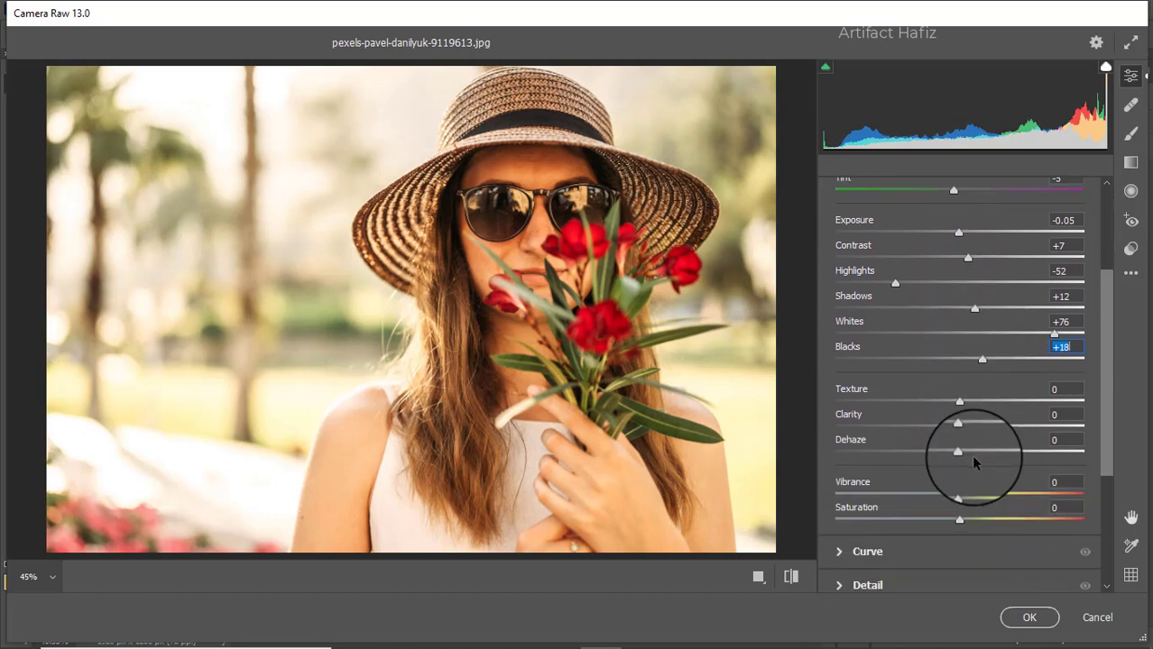
{"action": "left_click_drag", "start_coordinate": [958, 400], "coordinate": [989, 409]}
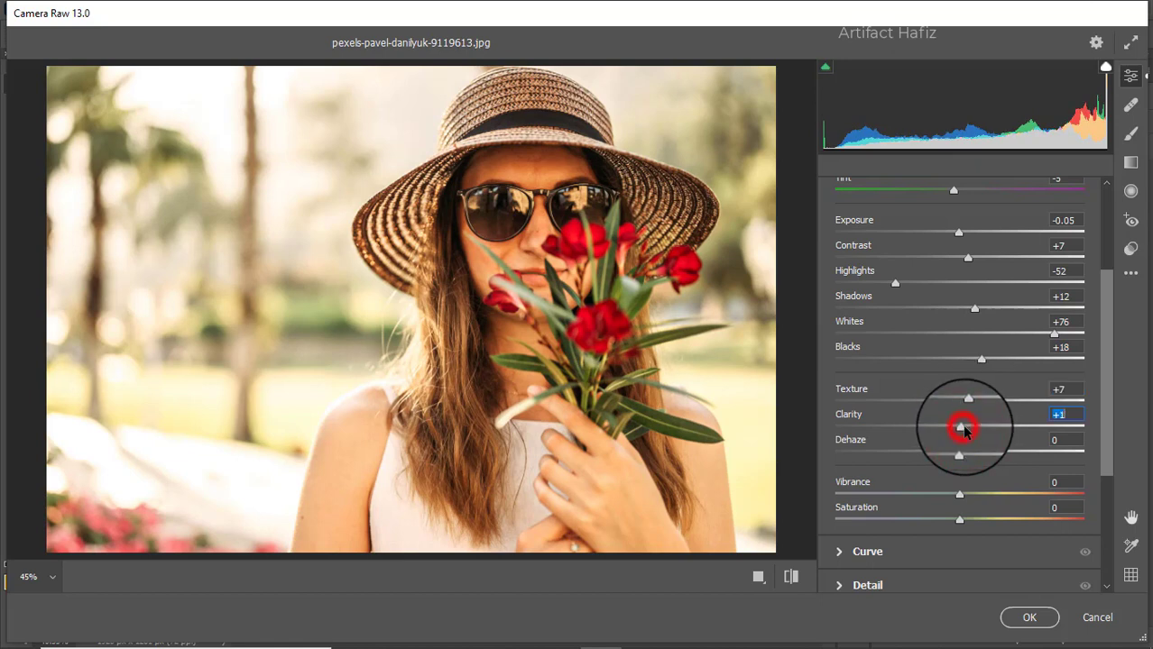
{"action": "mouse_move", "coordinate": [959, 454]}
{"action": "left_mouse_down"}
{"action": "mouse_move", "coordinate": [998, 458]}
{"action": "mouse_move", "coordinate": [969, 458]}
{"action": "left_mouse_up"}
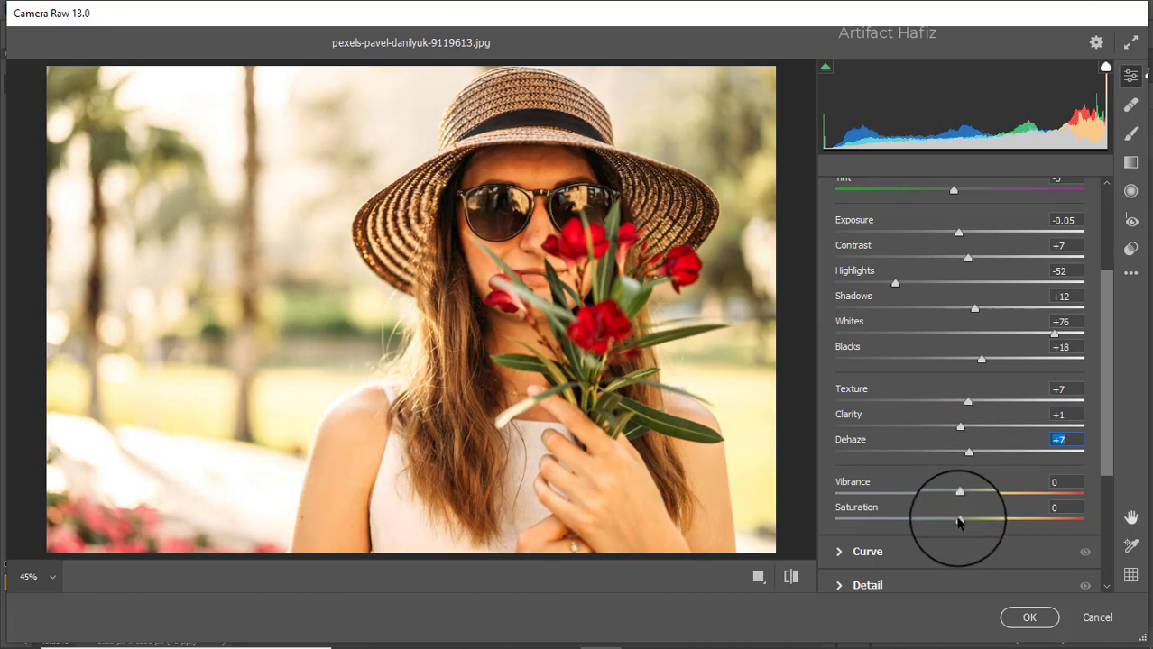
{"action": "left_click_drag", "start_coordinate": [959, 522], "coordinate": [934, 523]}
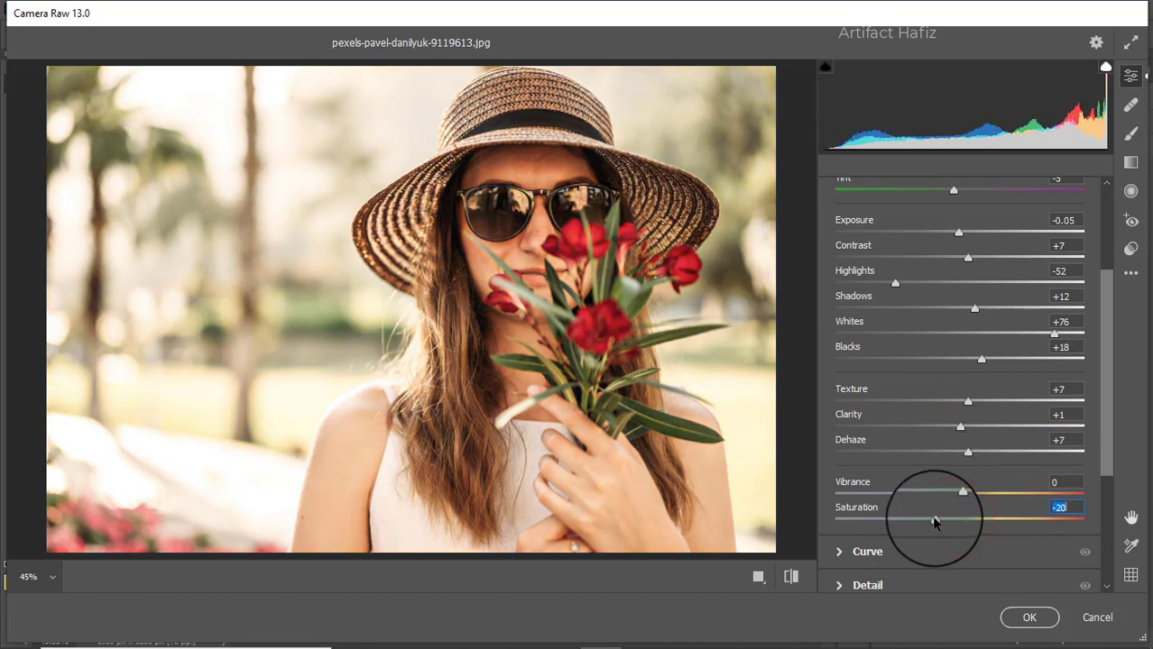
- On the blue channel point curve, raise the black point to output 10 and add a shadow point at input 61, output 58
{"action": "scroll", "coordinate": [976, 400], "scroll_direction": "down", "scroll_amount": 3}
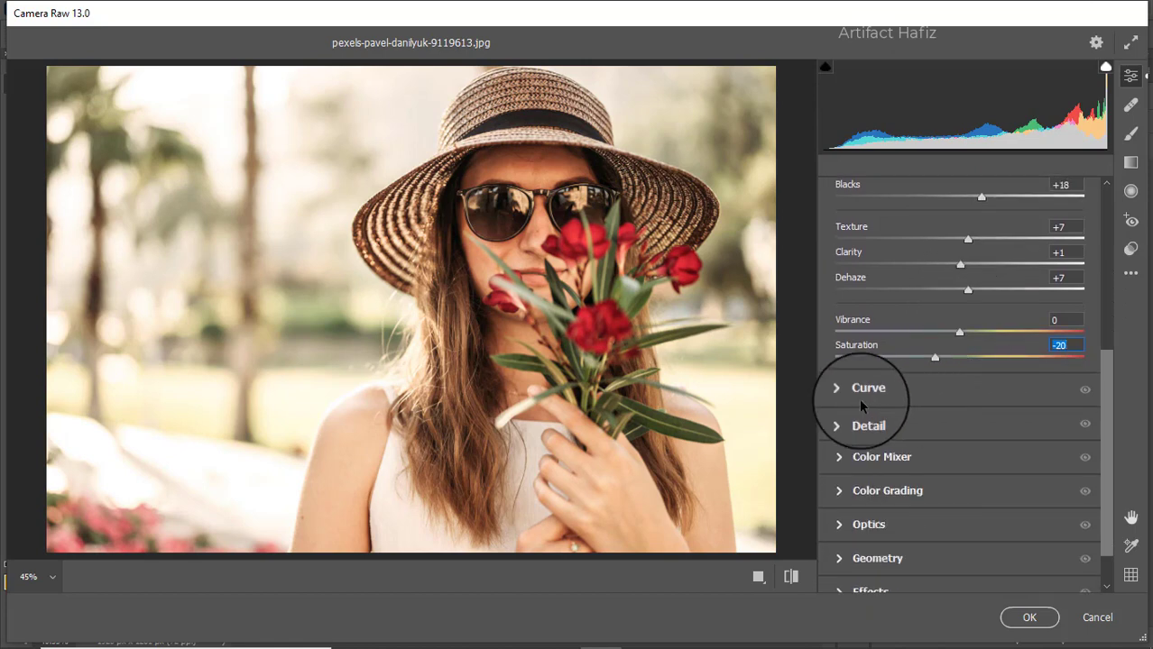
{"action": "left_click", "coordinate": [862, 390]}
{"action": "left_click", "coordinate": [993, 264]}
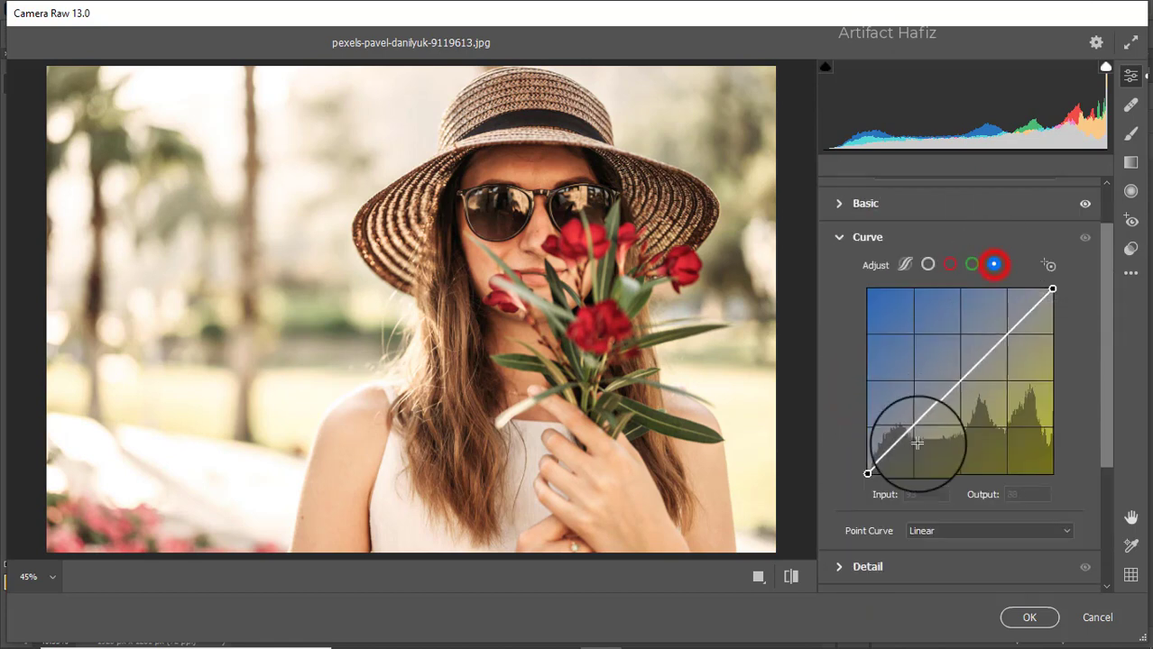
{"action": "left_click_drag", "start_coordinate": [867, 474], "coordinate": [867, 469]}
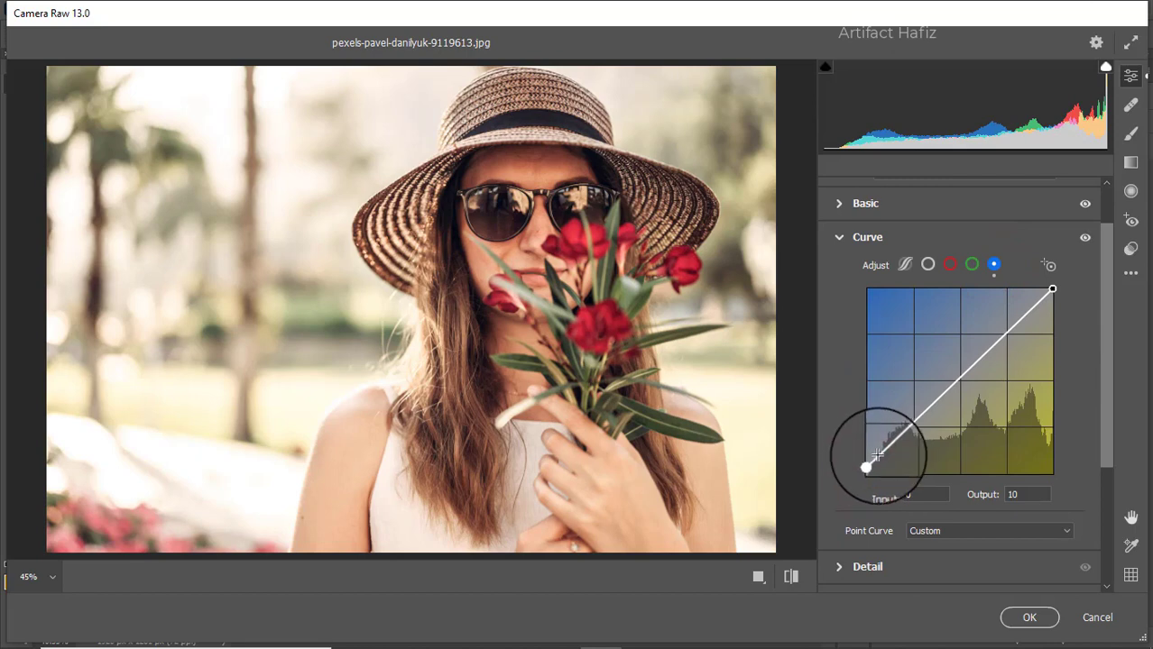
{"action": "left_click_drag", "start_coordinate": [908, 426], "coordinate": [909, 430]}
- Add a small amount of sharpening, noise reduction and color noise reduction in the Detail settings
{"action": "scroll", "coordinate": [934, 456], "scroll_direction": "down", "scroll_amount": 3}
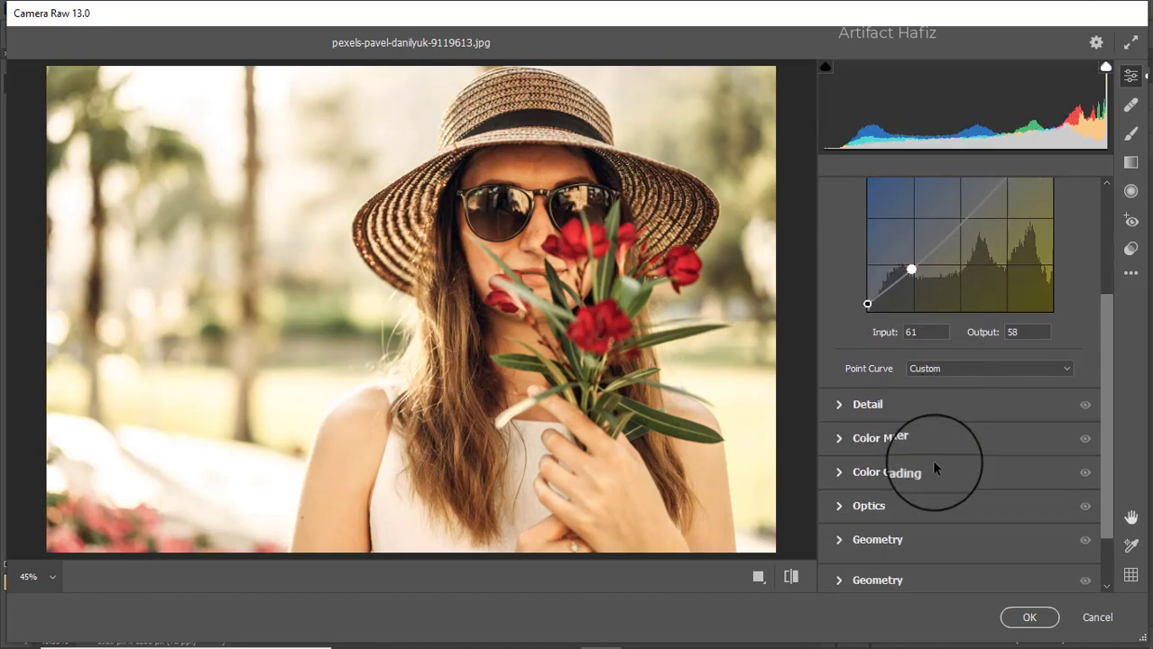
{"action": "scroll", "coordinate": [891, 404], "scroll_direction": "up", "scroll_amount": 2}
{"action": "scroll", "coordinate": [893, 408], "scroll_direction": "down", "scroll_amount": 2}
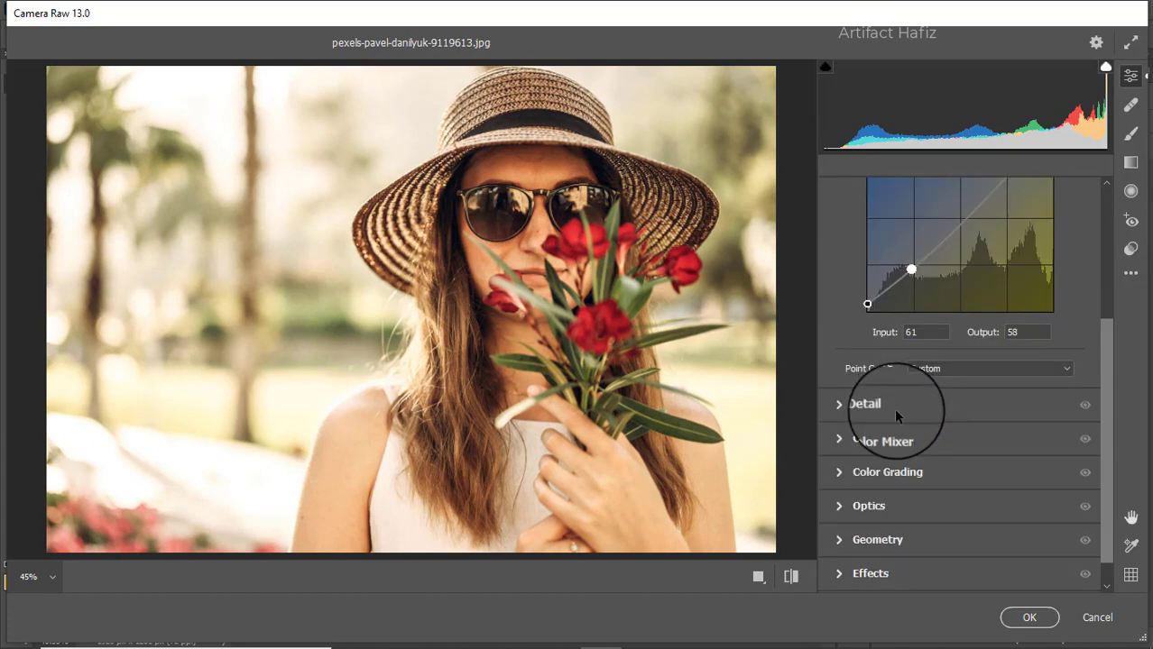
{"action": "left_click", "coordinate": [889, 404]}
{"action": "left_click", "coordinate": [841, 372]}
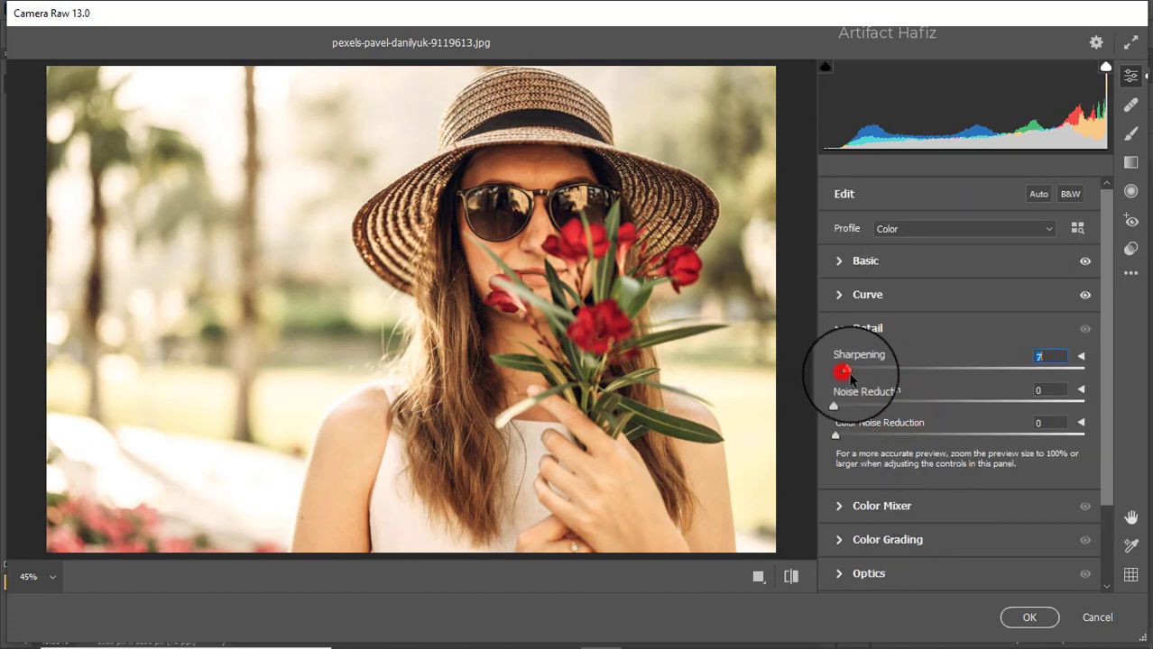
{"action": "left_click_drag", "start_coordinate": [858, 407], "coordinate": [869, 433]}
- In the Color Mixer saturation, set reds to +17 and yellows to -74, and reduce the greens
{"action": "left_click", "coordinate": [865, 512]}
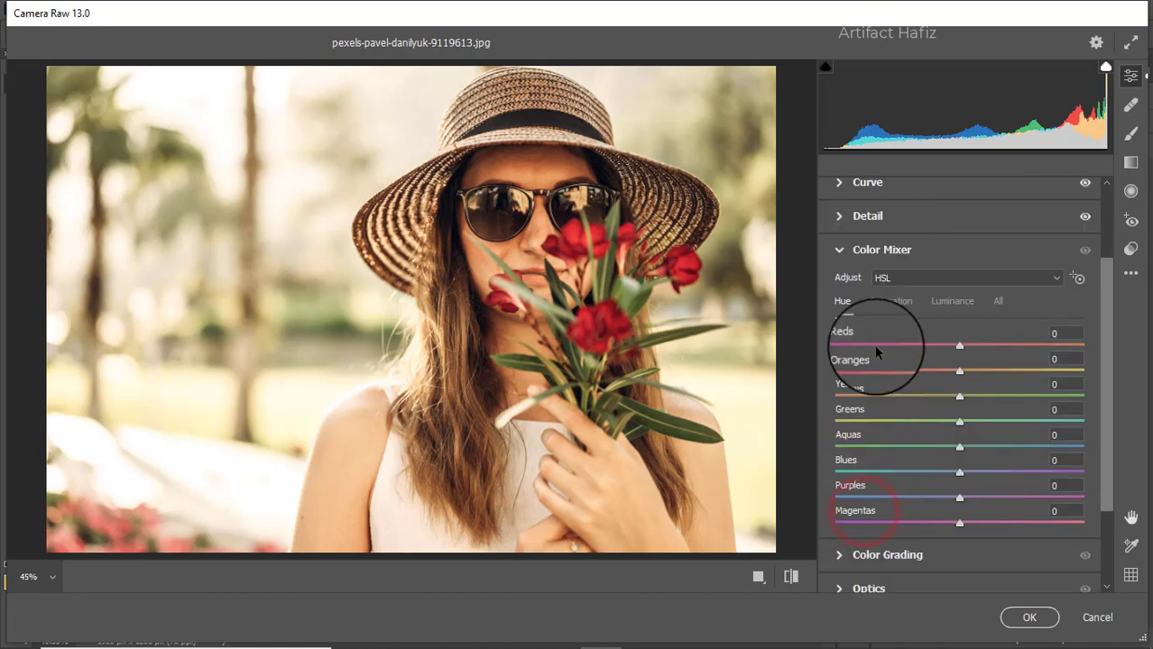
{"action": "left_click", "coordinate": [889, 305]}
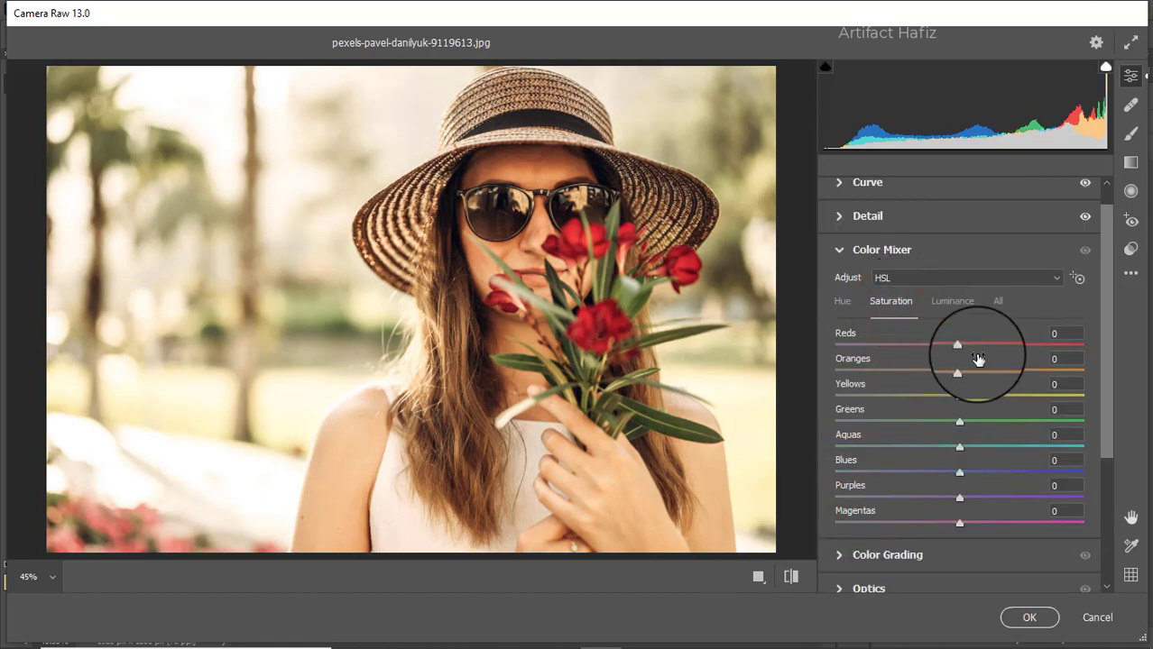
{"action": "mouse_move", "coordinate": [958, 344]}
{"action": "left_mouse_down"}
{"action": "mouse_move", "coordinate": [1041, 338]}
{"action": "mouse_move", "coordinate": [980, 342]}
{"action": "left_mouse_up"}
{"action": "left_click_drag", "start_coordinate": [960, 397], "coordinate": [868, 394]}
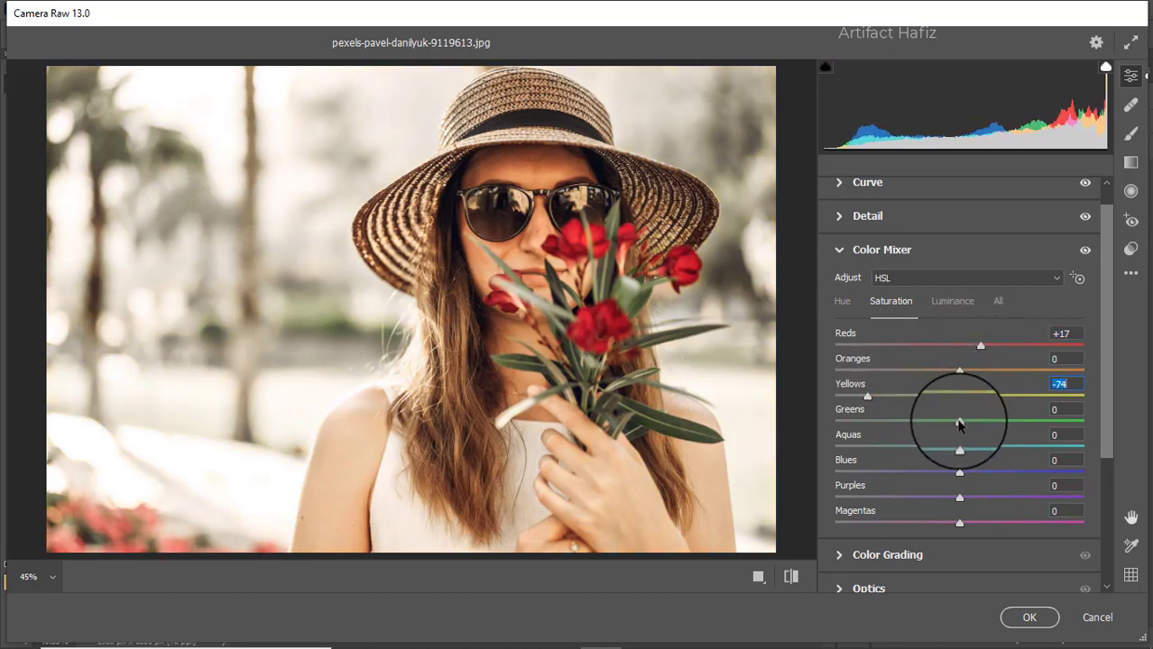
{"action": "left_click_drag", "start_coordinate": [959, 422], "coordinate": [911, 473]}
- In the Color Mixer, set luminance to yellows -60, oranges +27 and reds +24, and hue to aquas -41 and blues -67
{"action": "left_click", "coordinate": [953, 303]}
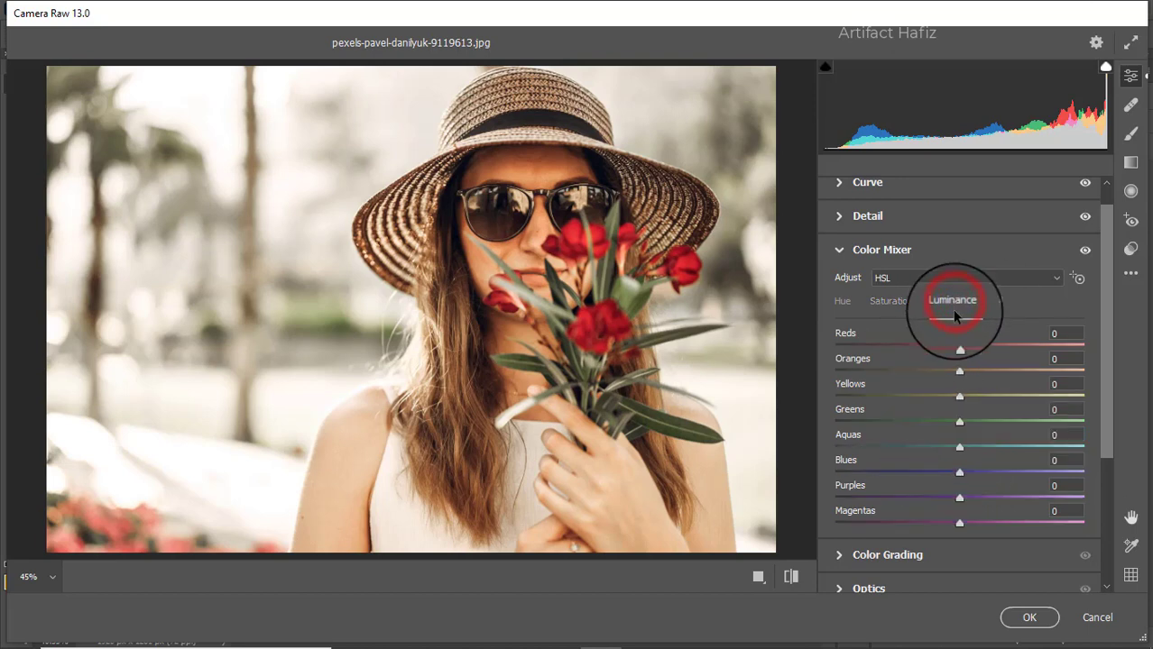
{"action": "left_click_drag", "start_coordinate": [959, 397], "coordinate": [883, 394]}
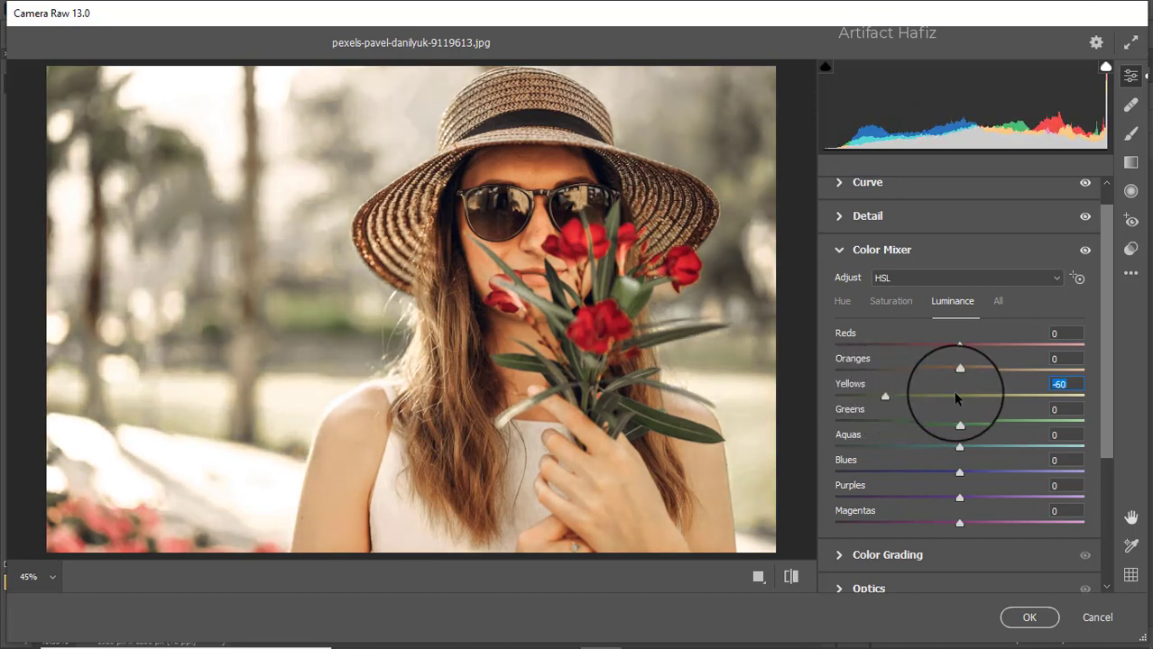
{"action": "left_click_drag", "start_coordinate": [961, 370], "coordinate": [983, 376]}
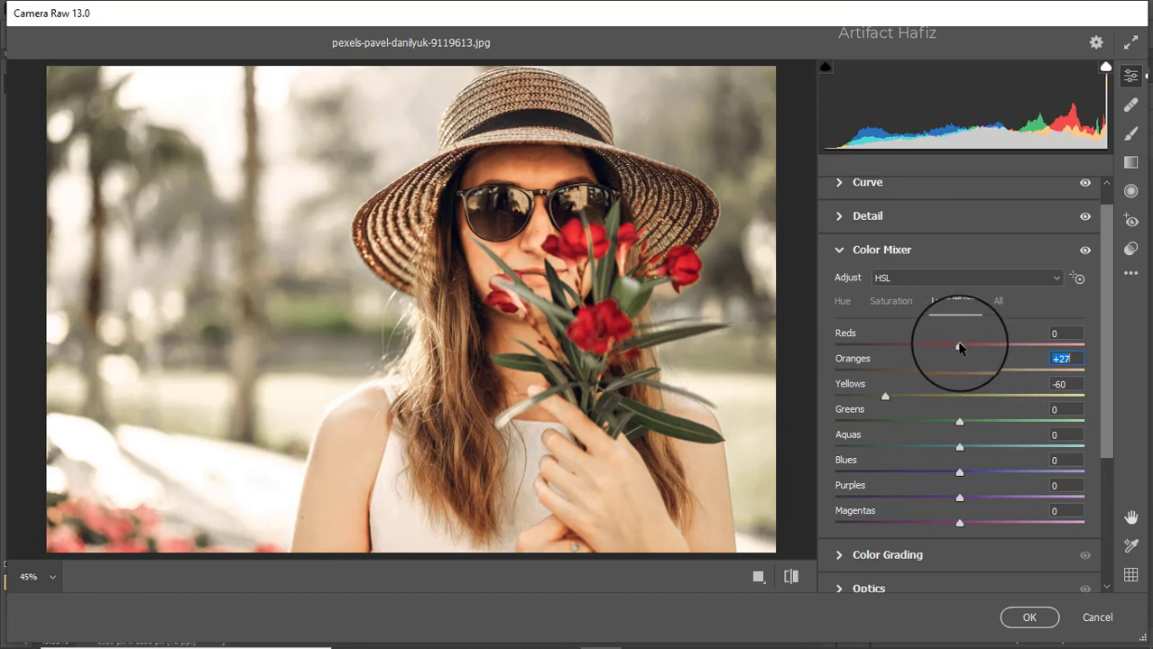
{"action": "left_click_drag", "start_coordinate": [959, 348], "coordinate": [989, 350]}
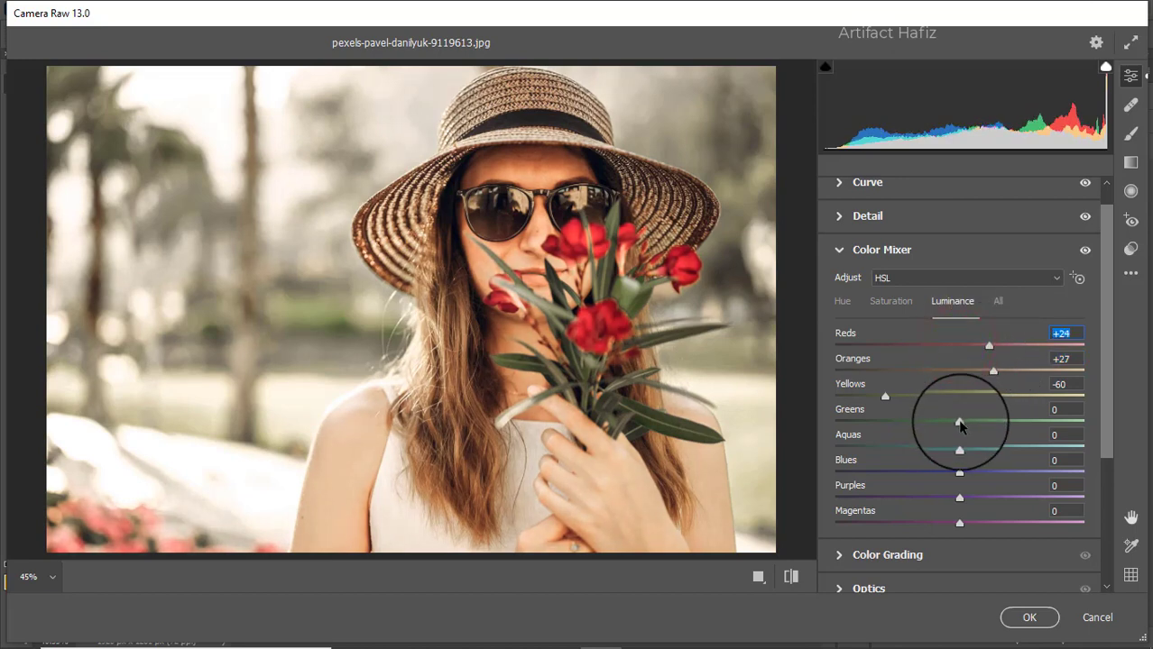
{"action": "left_click_drag", "start_coordinate": [960, 421], "coordinate": [879, 465]}
{"action": "left_click", "coordinate": [845, 303]}
- In Color Grading, tint the shadows slightly blue and the highlights slightly yellow-green at hue 71
{"action": "scroll", "coordinate": [900, 412], "scroll_direction": "down", "scroll_amount": 2}
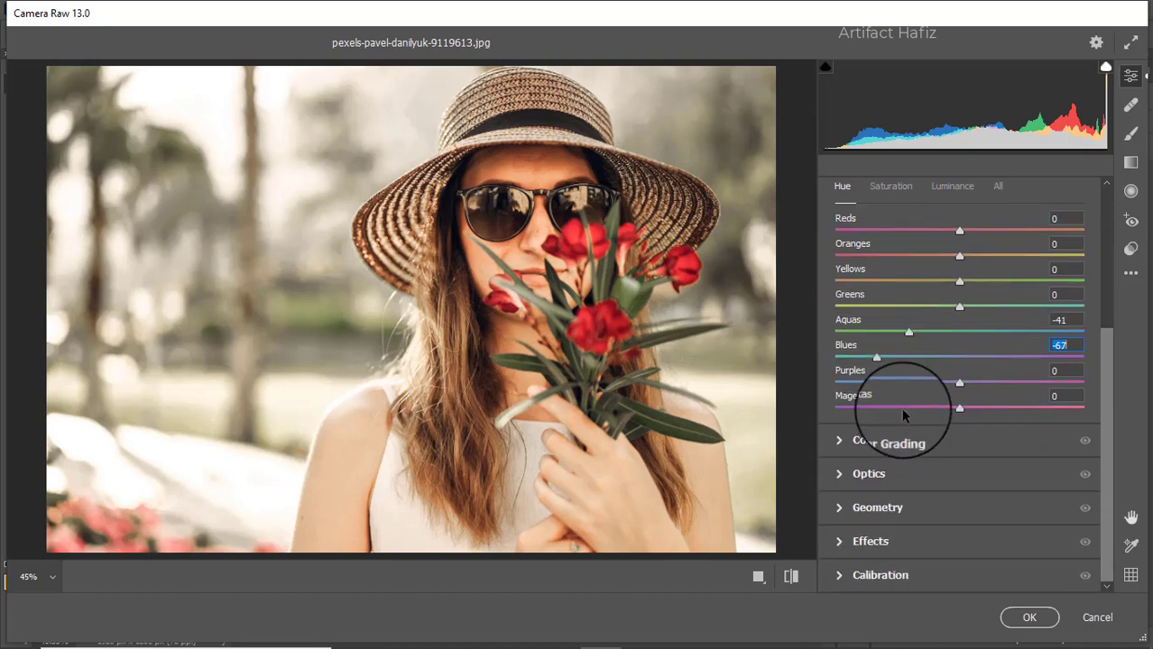
{"action": "left_click", "coordinate": [893, 442]}
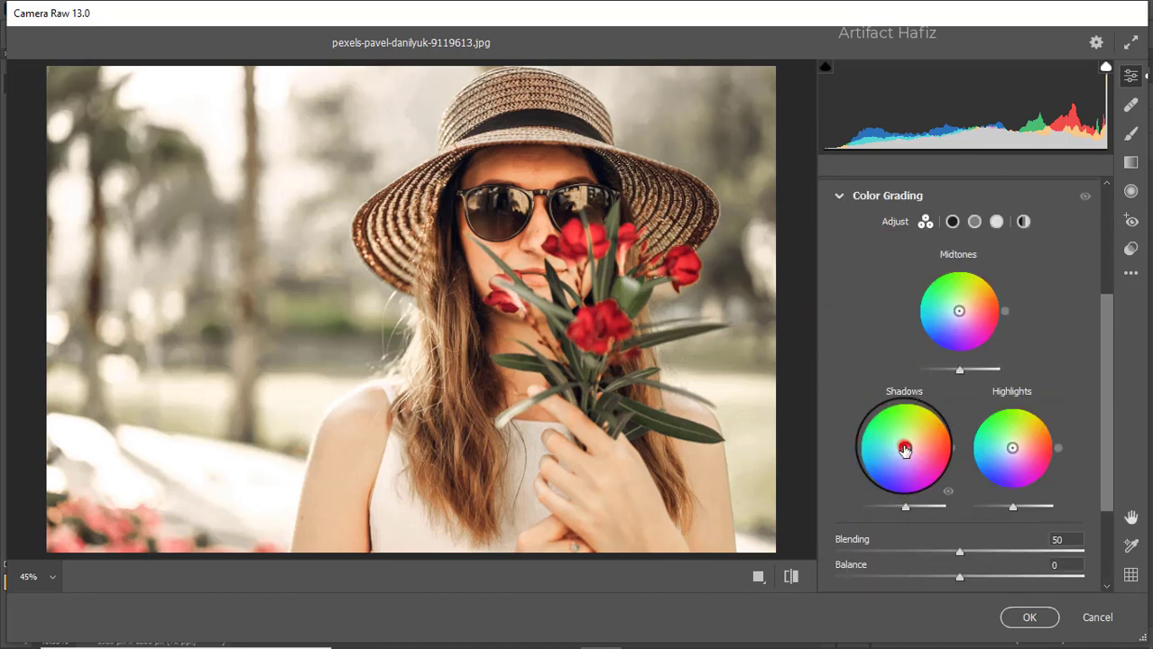
{"action": "left_click_drag", "start_coordinate": [904, 450], "coordinate": [871, 524]}
{"action": "left_click_drag", "start_coordinate": [1012, 449], "coordinate": [1046, 346]}
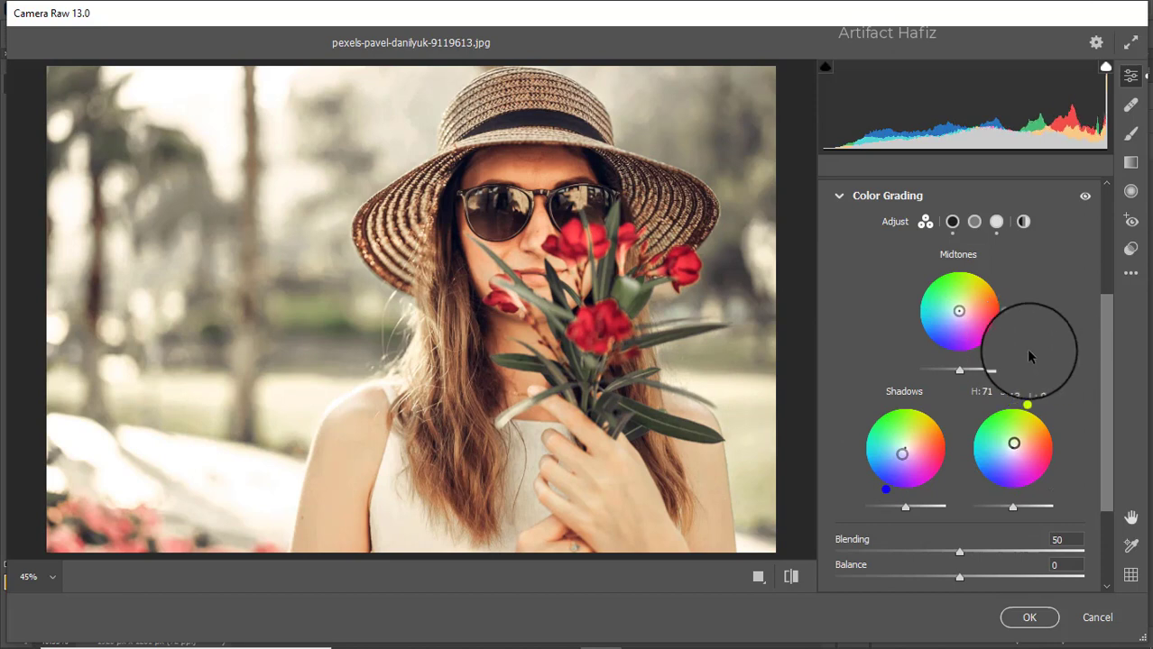
- Add a slight dark vignette in the Effects settings with vignetting at -7
{"action": "scroll", "coordinate": [983, 381], "scroll_direction": "down", "scroll_amount": 3}
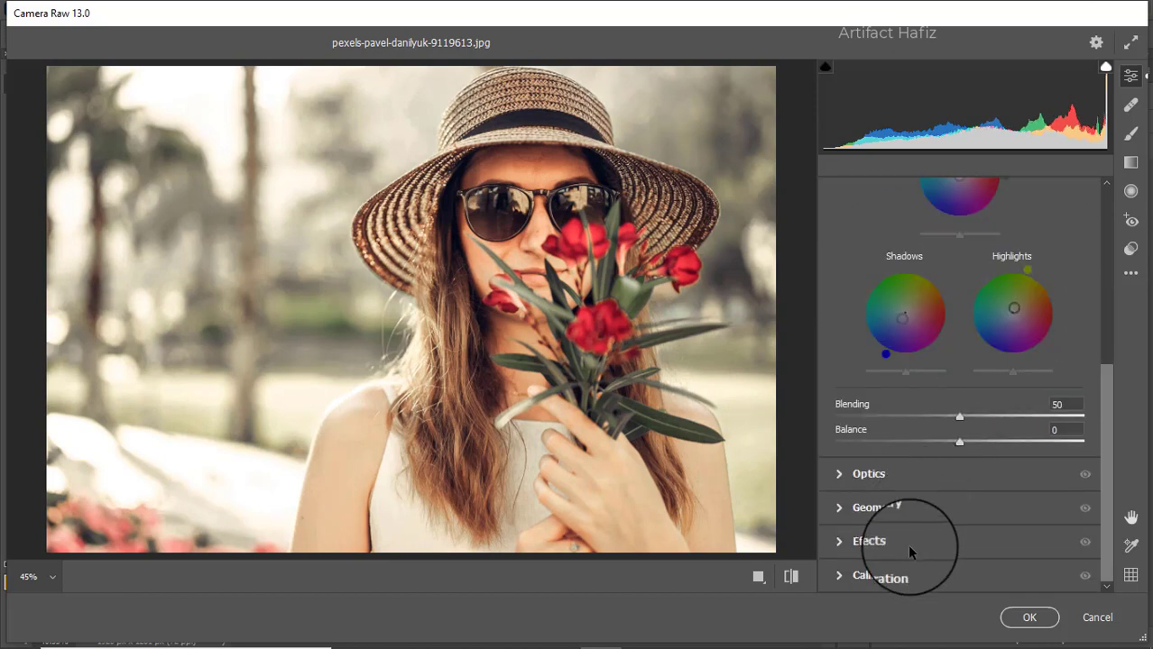
{"action": "left_click", "coordinate": [908, 543]}
{"action": "left_click_drag", "start_coordinate": [959, 404], "coordinate": [950, 408]}
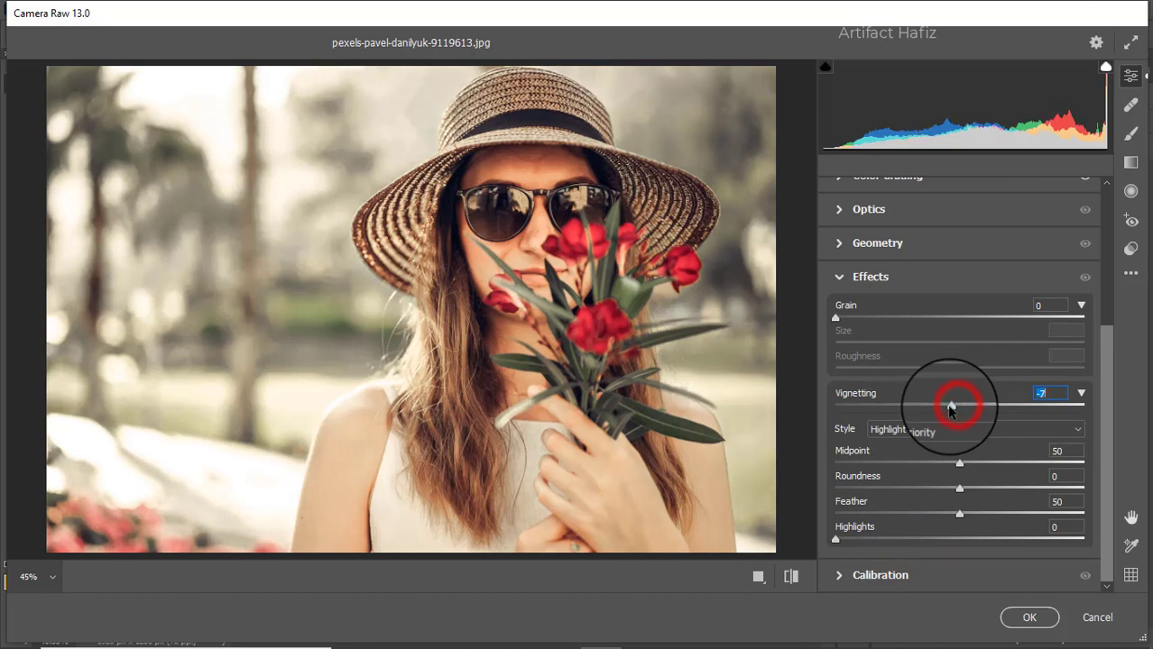
- In Calibration, set the green primary saturation to +55, red primary saturation to -17 and blue primary saturation to -22
{"action": "left_click", "coordinate": [881, 577]}
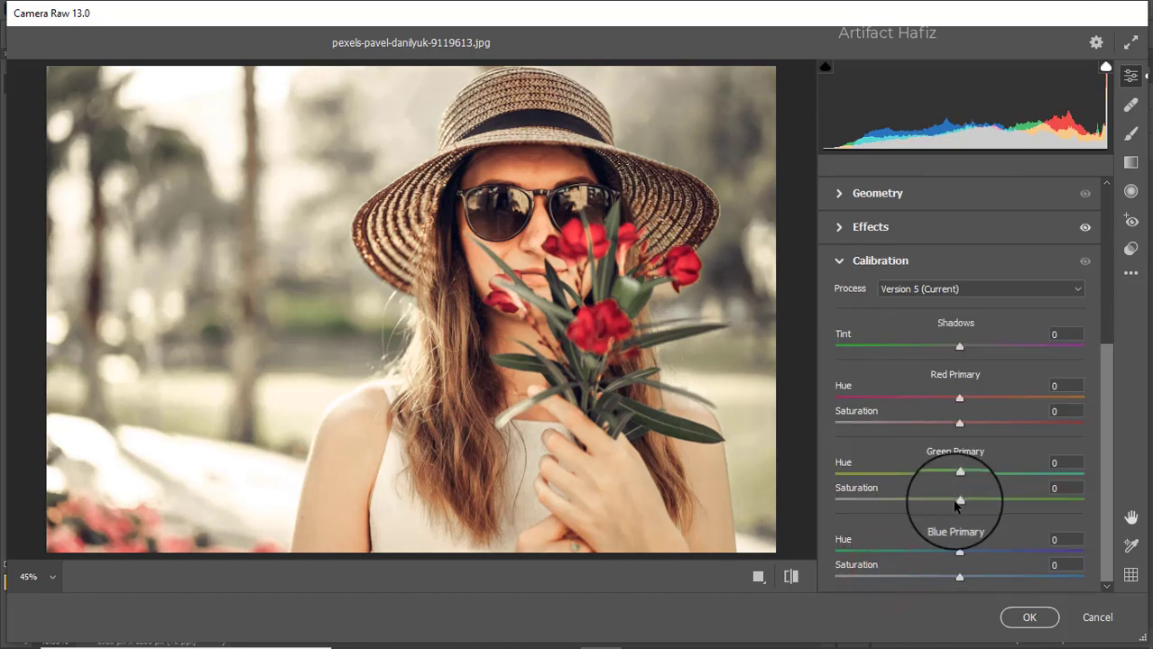
{"action": "left_click_drag", "start_coordinate": [959, 499], "coordinate": [1027, 502]}
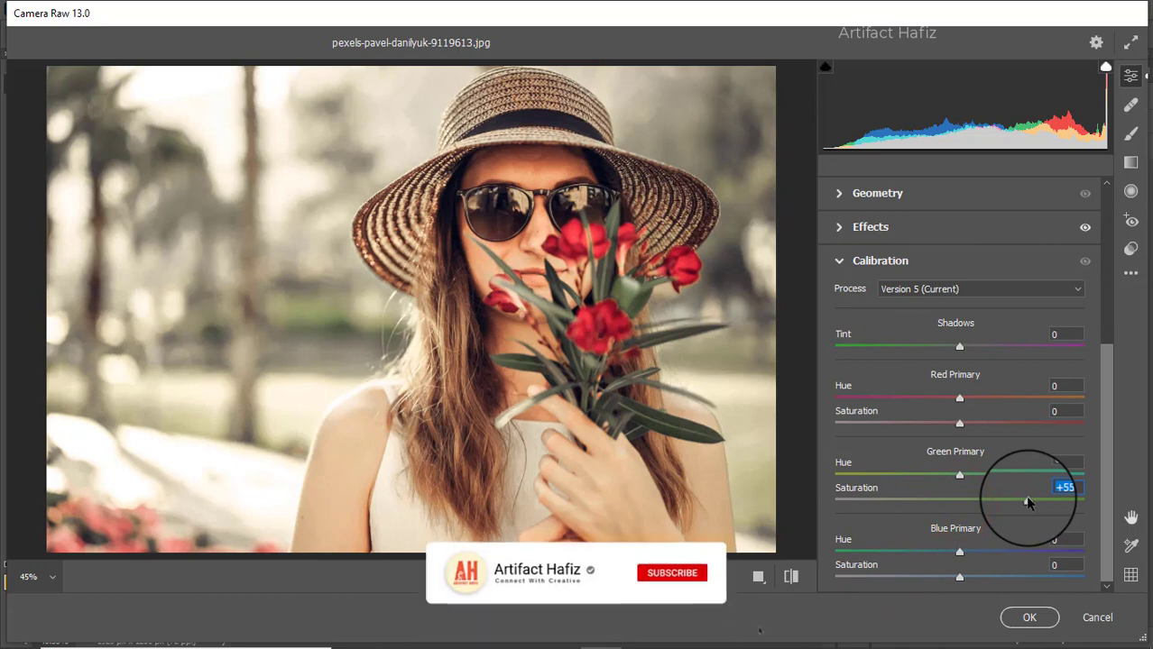
{"action": "left_click_drag", "start_coordinate": [958, 423], "coordinate": [938, 423]}
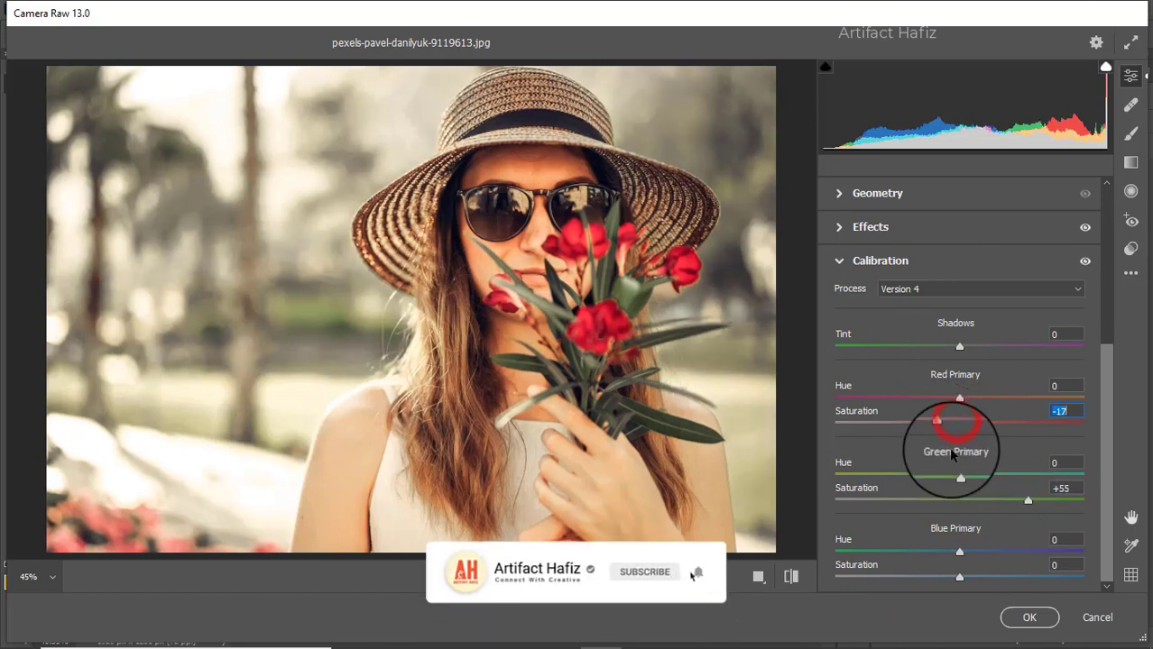
{"action": "left_click_drag", "start_coordinate": [958, 576], "coordinate": [932, 578]}
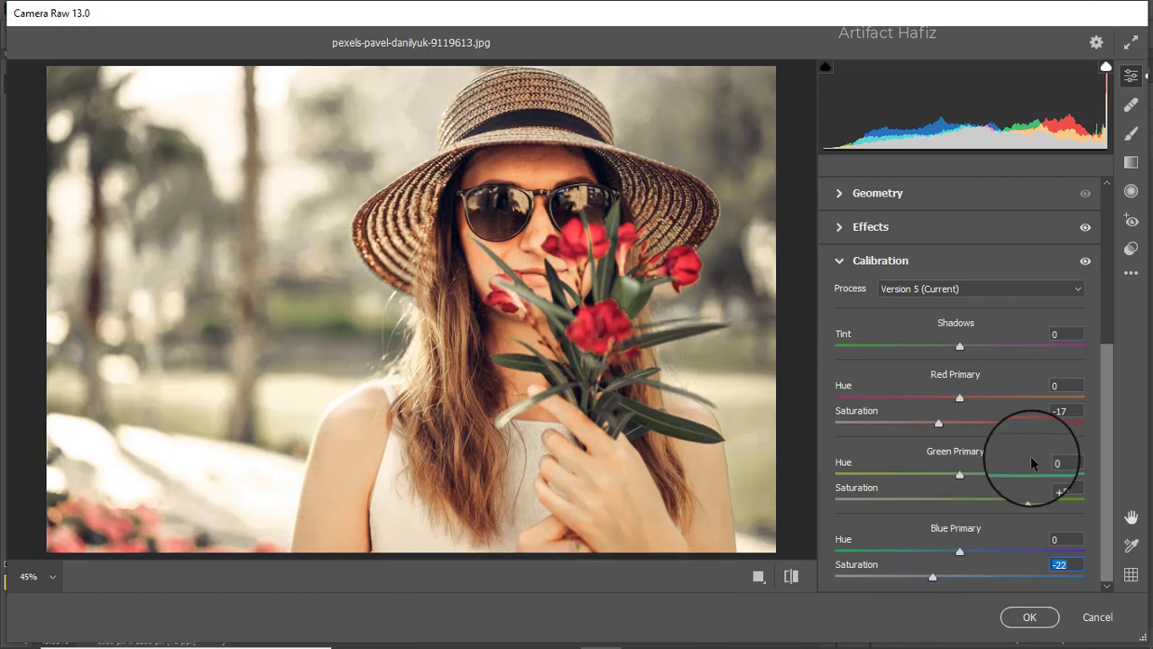
- Add a graduated filter with exposure -0.80, running from near the photo's left edge to the woman's chin
{"action": "left_click", "coordinate": [1129, 162]}
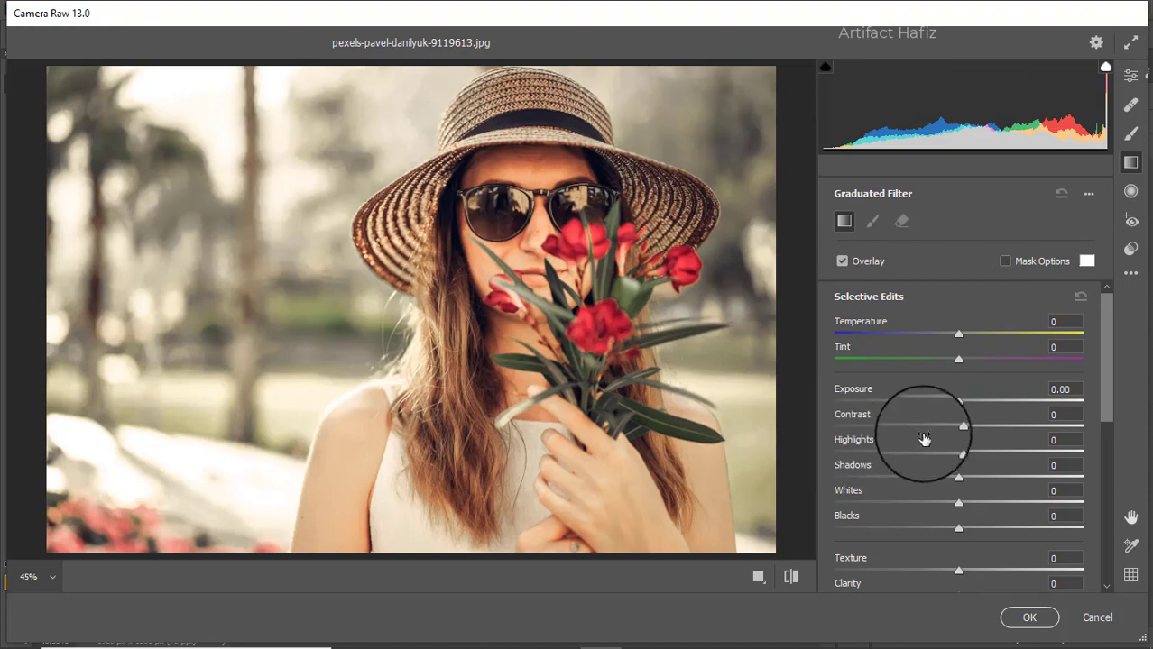
{"action": "left_click_drag", "start_coordinate": [964, 406], "coordinate": [940, 403]}
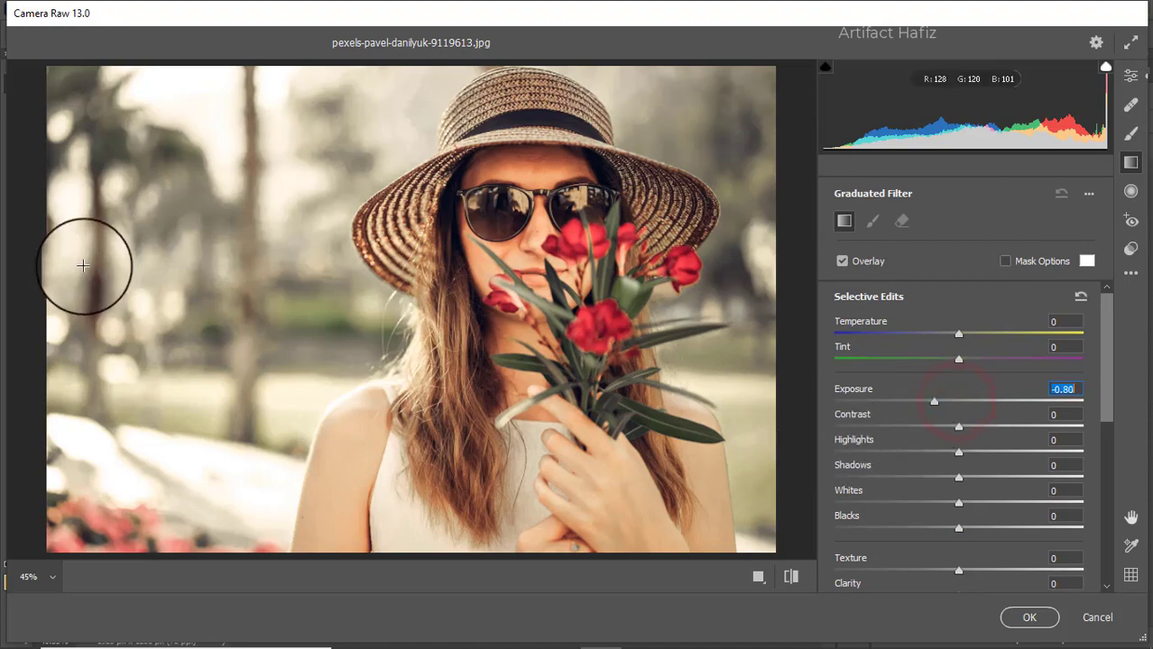
{"action": "left_click_drag", "start_coordinate": [82, 265], "coordinate": [530, 309]}
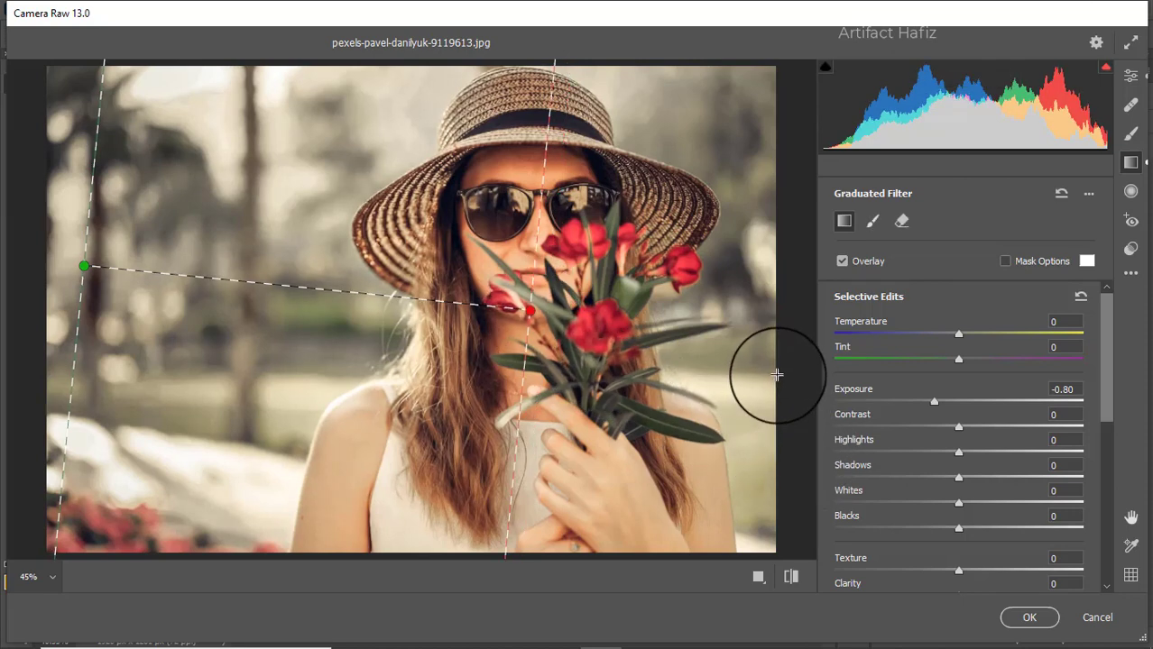
- Add a second graduated filter from the photo's right side toward the left, start it at the flowers and set its exposure to +0.30
{"action": "left_click_drag", "start_coordinate": [777, 373], "coordinate": [325, 332]}
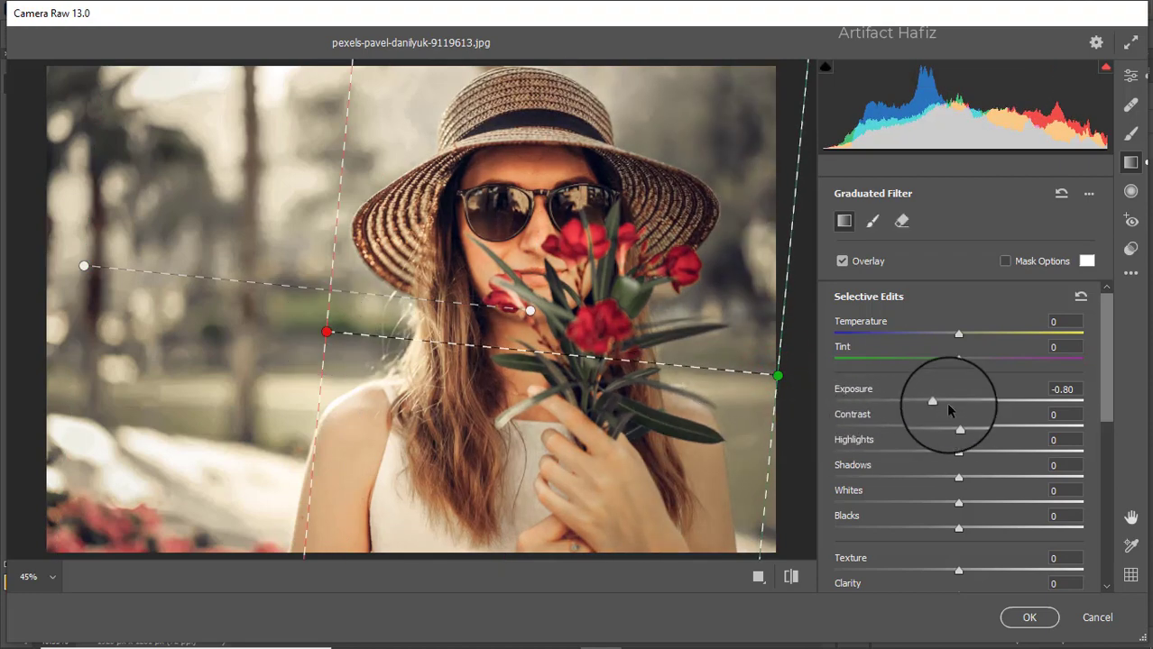
{"action": "left_click_drag", "start_coordinate": [934, 402], "coordinate": [963, 408]}
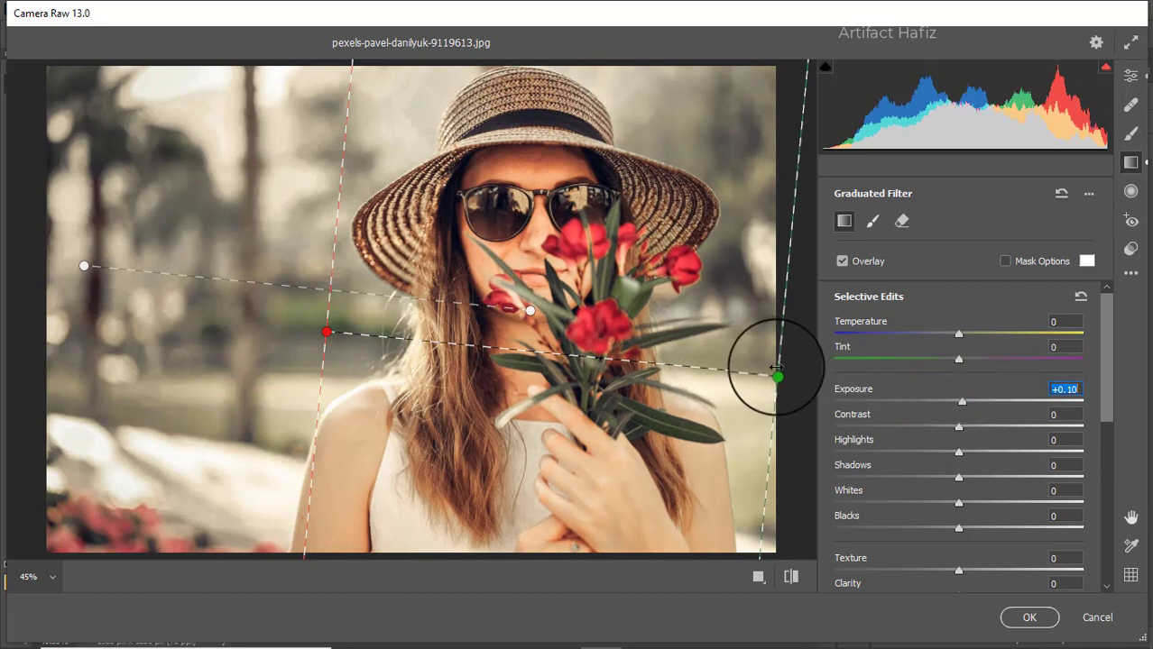
{"action": "left_click_drag", "start_coordinate": [776, 374], "coordinate": [647, 358]}
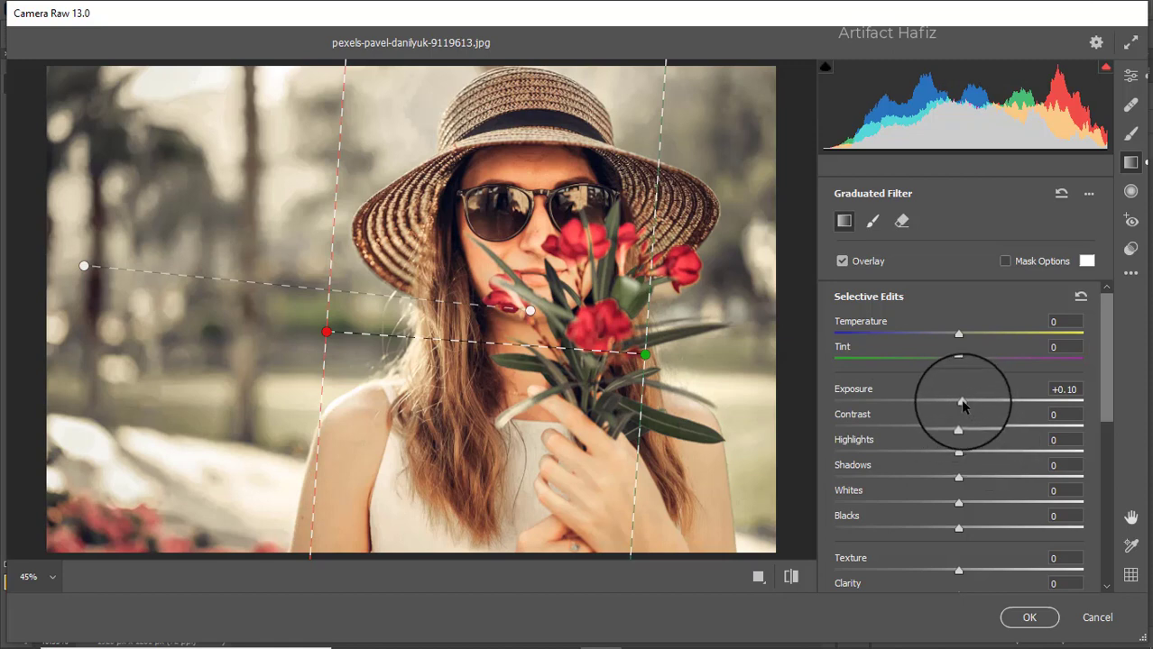
{"action": "left_click_drag", "start_coordinate": [963, 400], "coordinate": [969, 406]}
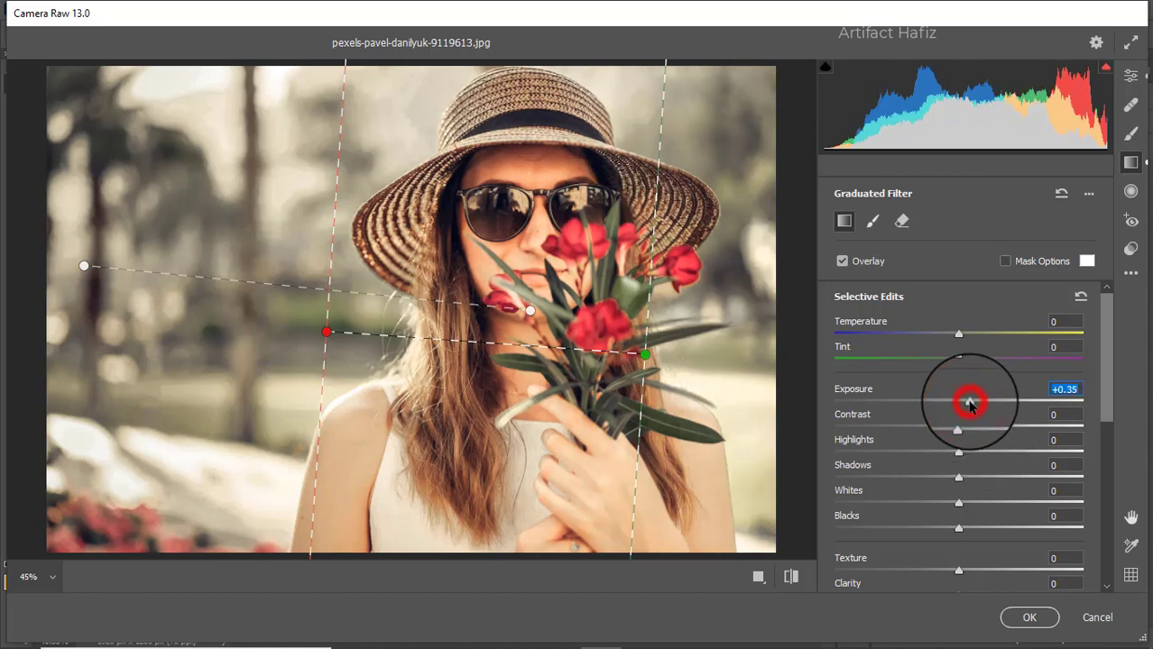
{"action": "left_click_drag", "start_coordinate": [970, 406], "coordinate": [968, 404]}
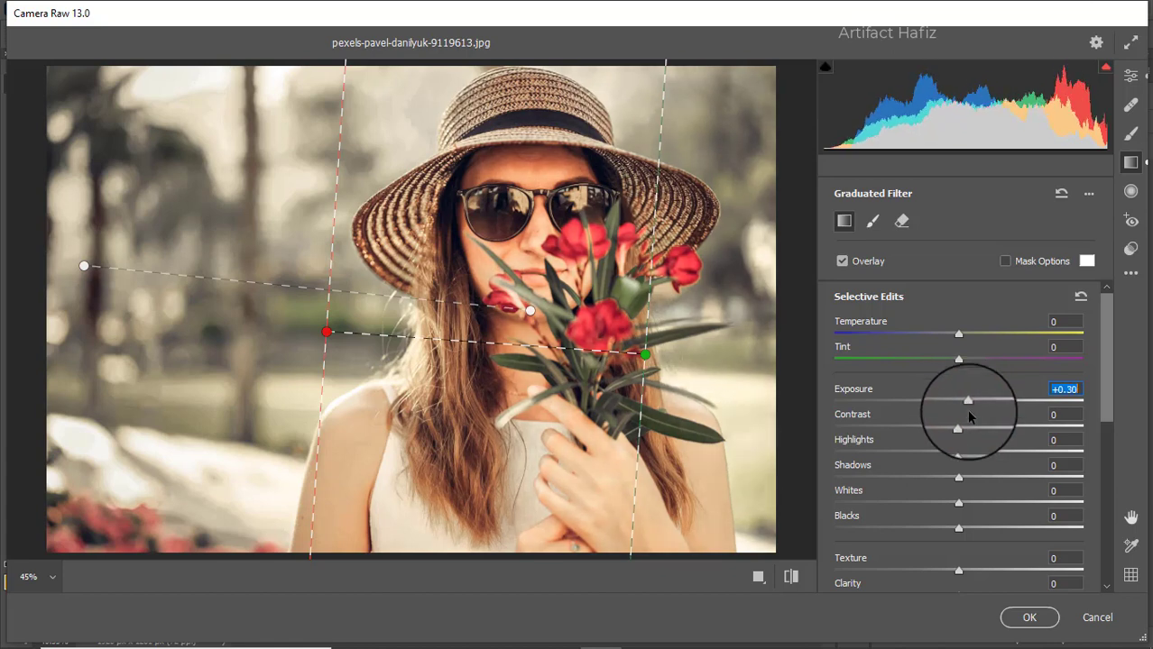
- Set the second graduated filter's highlights to -41, whites to +5 and blacks to -5
{"action": "left_click_drag", "start_coordinate": [958, 452], "coordinate": [907, 453]}
{"action": "left_click_drag", "start_coordinate": [956, 499], "coordinate": [941, 534]}
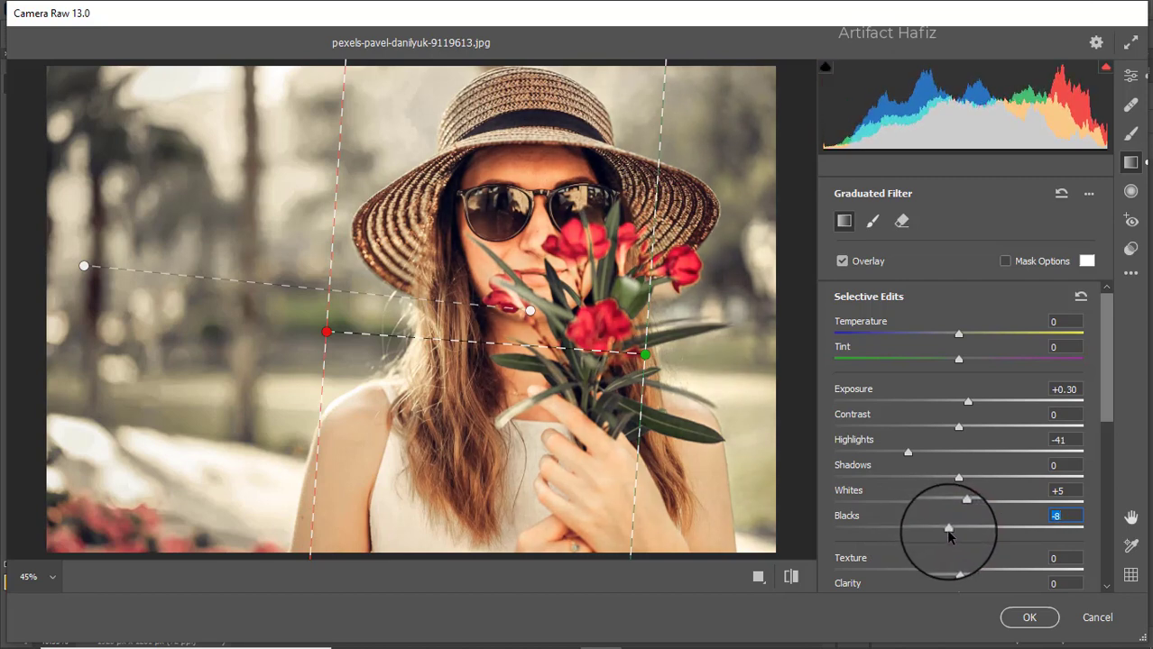
{"action": "left_click_drag", "start_coordinate": [953, 534], "coordinate": [958, 537]}
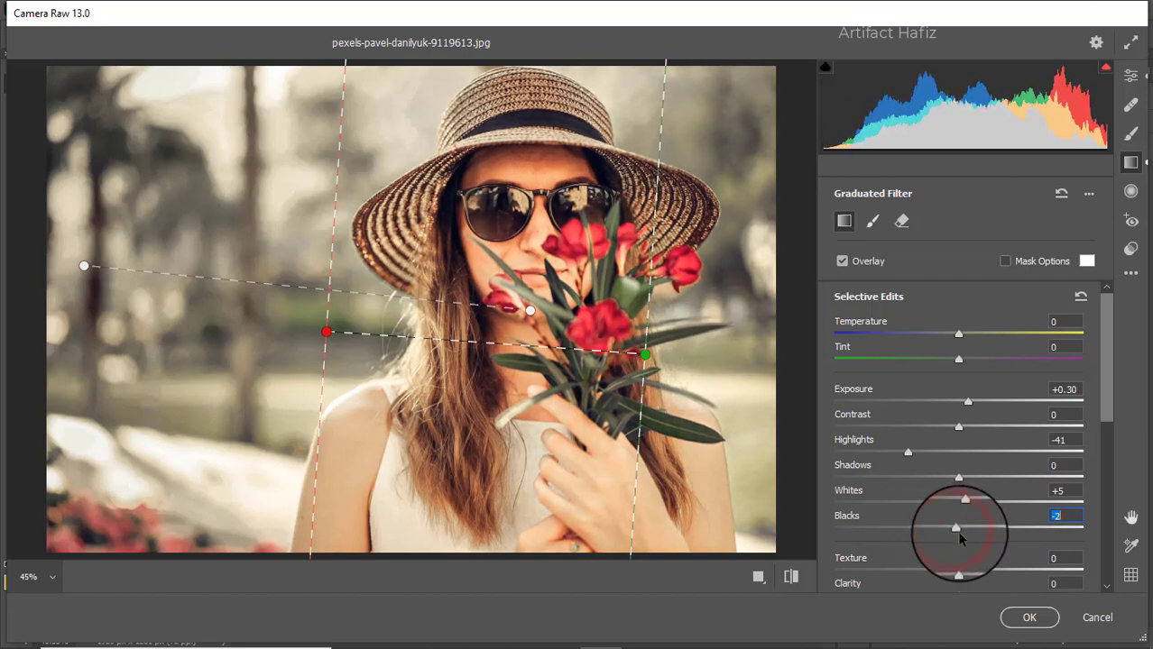
- Return to the main edit settings, compare the before and after views side by side, and apply the Camera Raw Filter
{"action": "left_click", "coordinate": [1129, 74]}
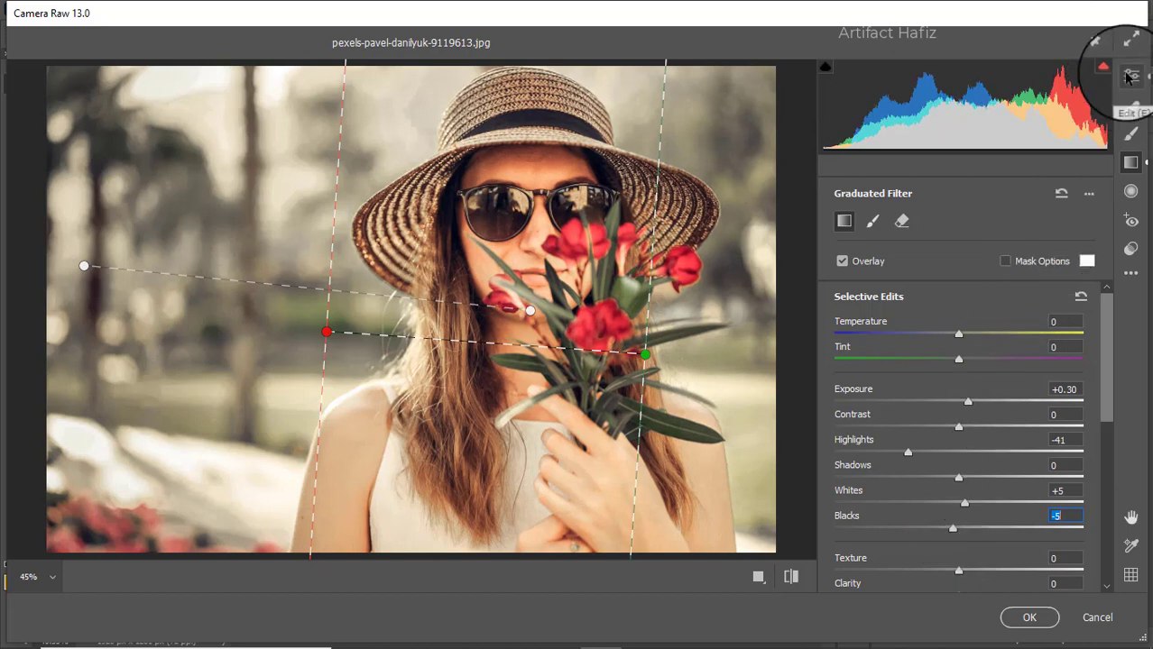
{"action": "left_click", "coordinate": [757, 576]}
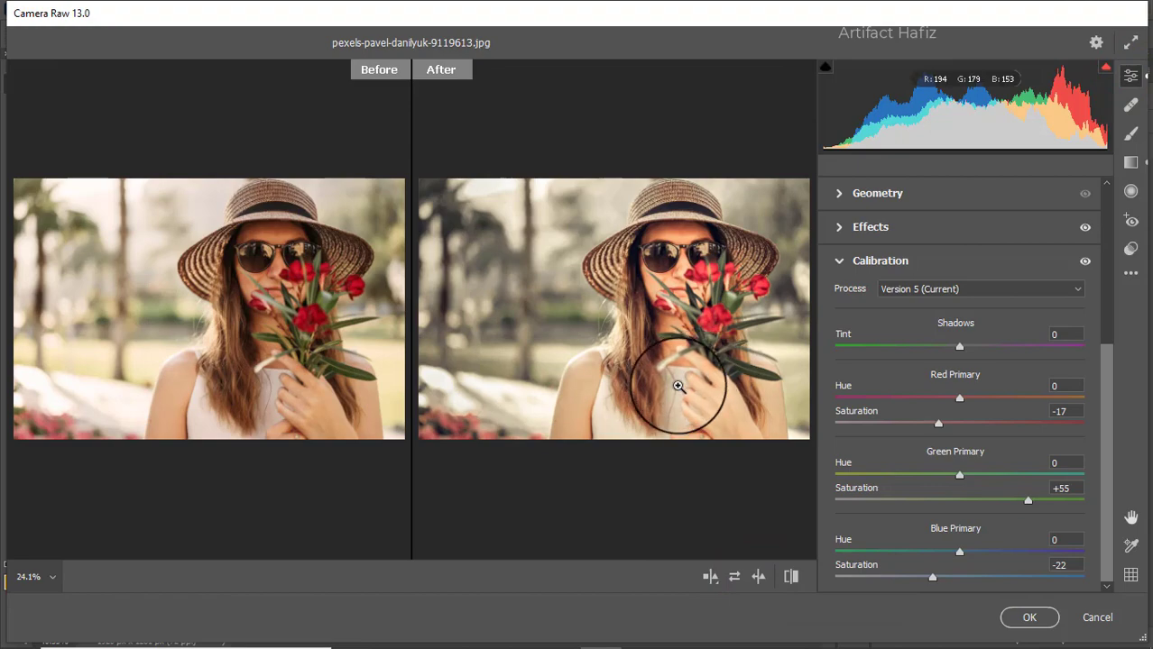
{"action": "left_click", "coordinate": [1026, 617]}
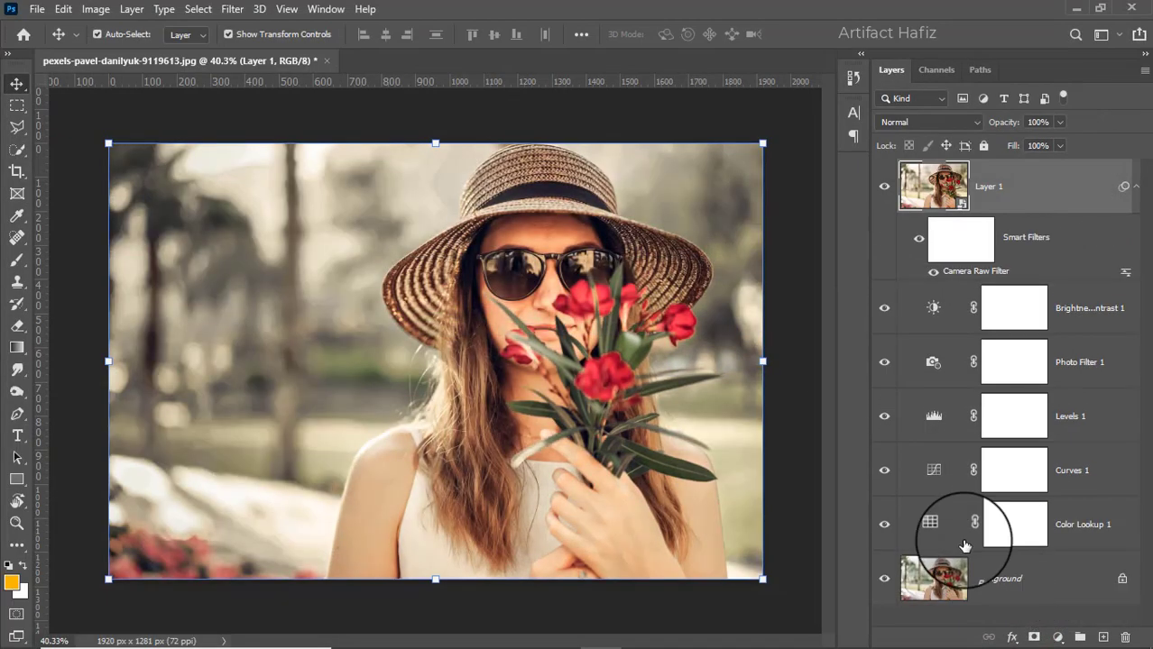
- Compare the graded photo with the original by toggling the visibility of Layer 1 and of all layers above the Background
{"action": "left_click", "coordinate": [884, 186]}
{"action": "left_click", "coordinate": [884, 186]}
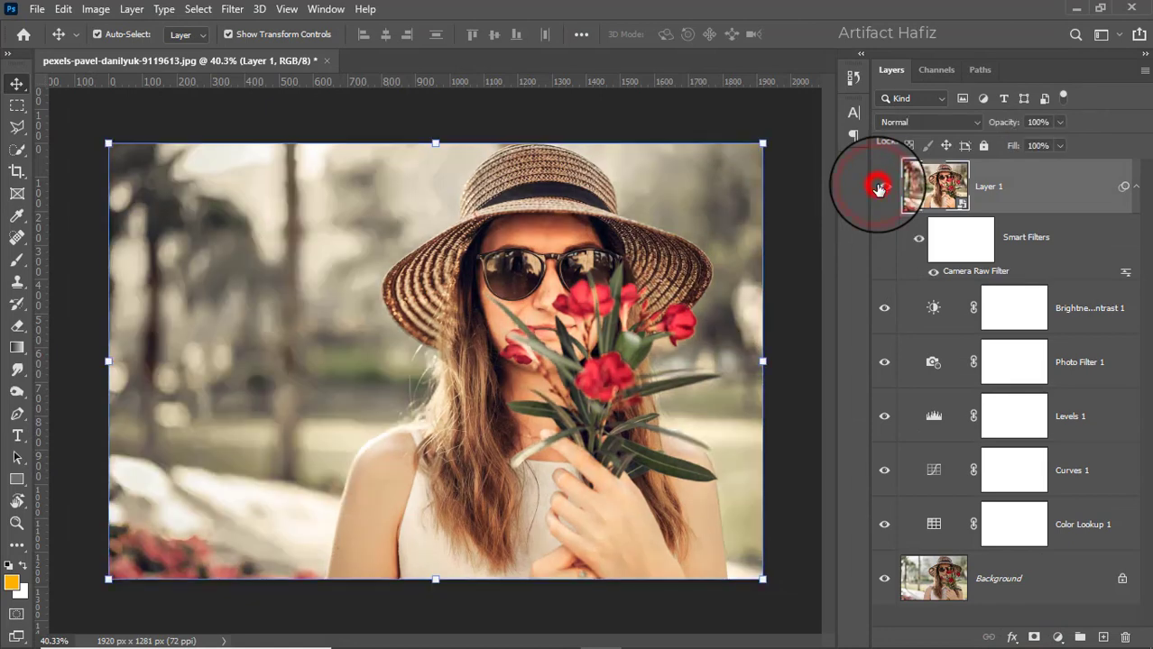
{"action": "key", "text": "alt"}
{"action": "left_click", "coordinate": [885, 580], "text": "alt"}
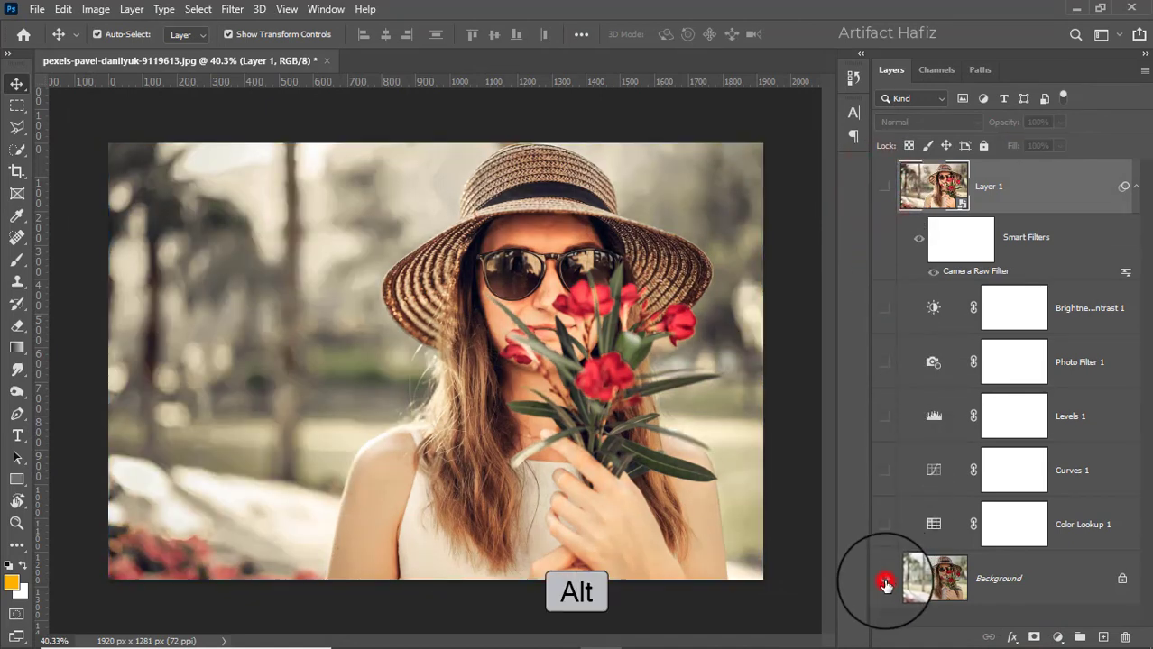
{"action": "left_click", "coordinate": [885, 580], "text": "alt"}
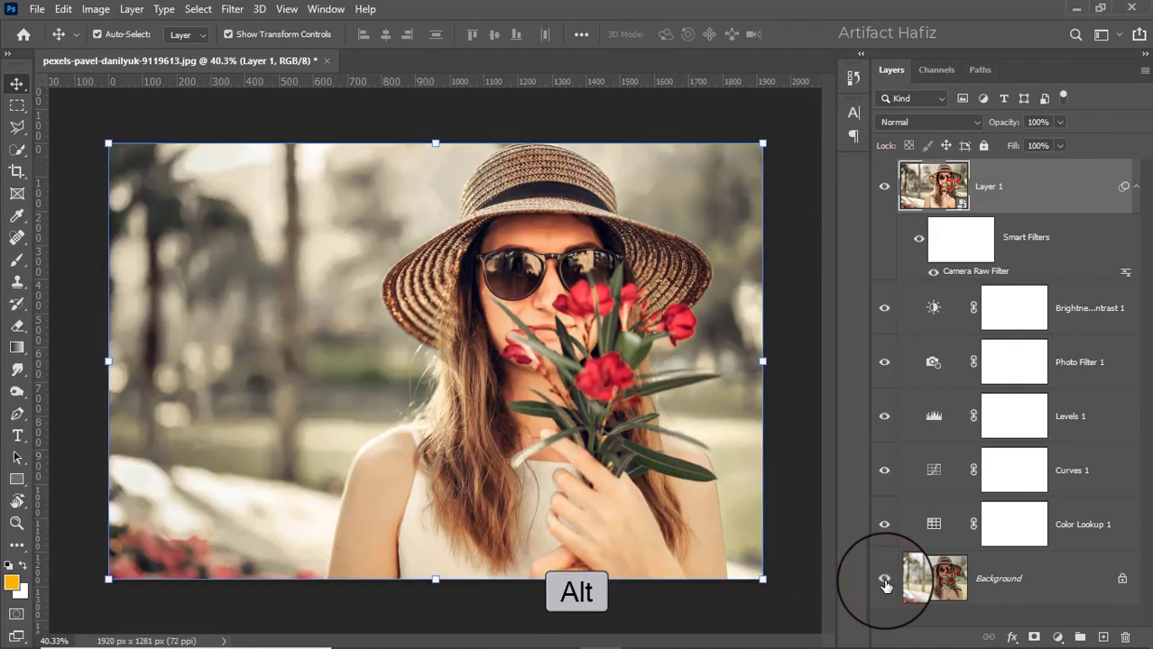
{"action": "left_click", "coordinate": [885, 581], "text": "alt"}
{"action": "left_click", "coordinate": [885, 584], "text": "alt"}
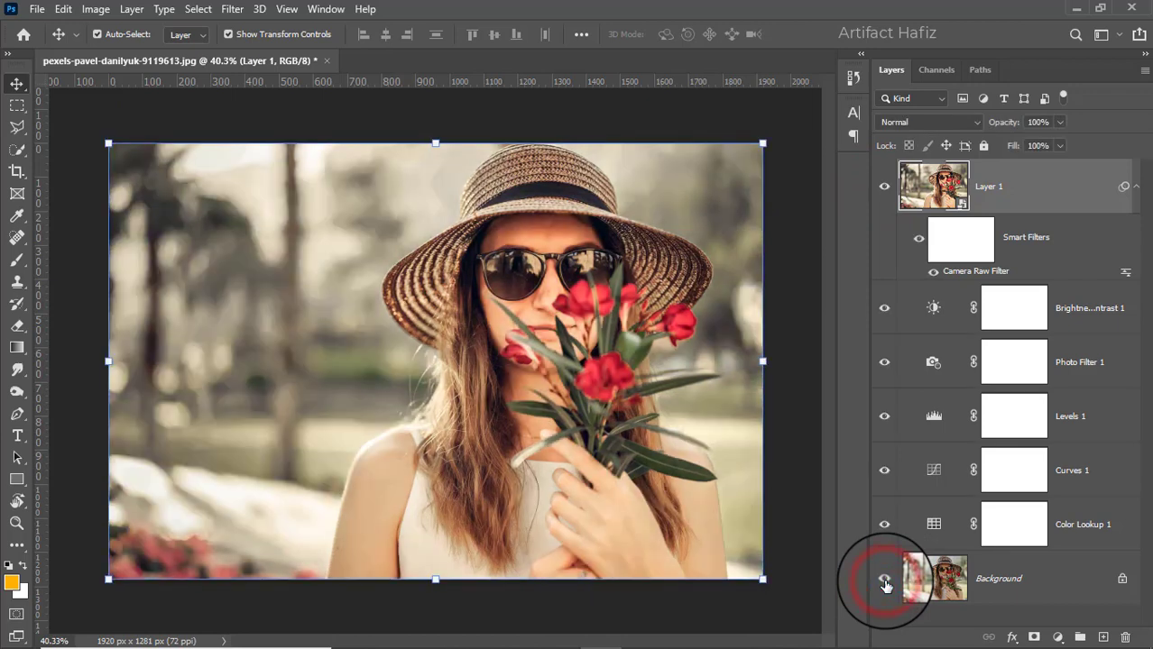